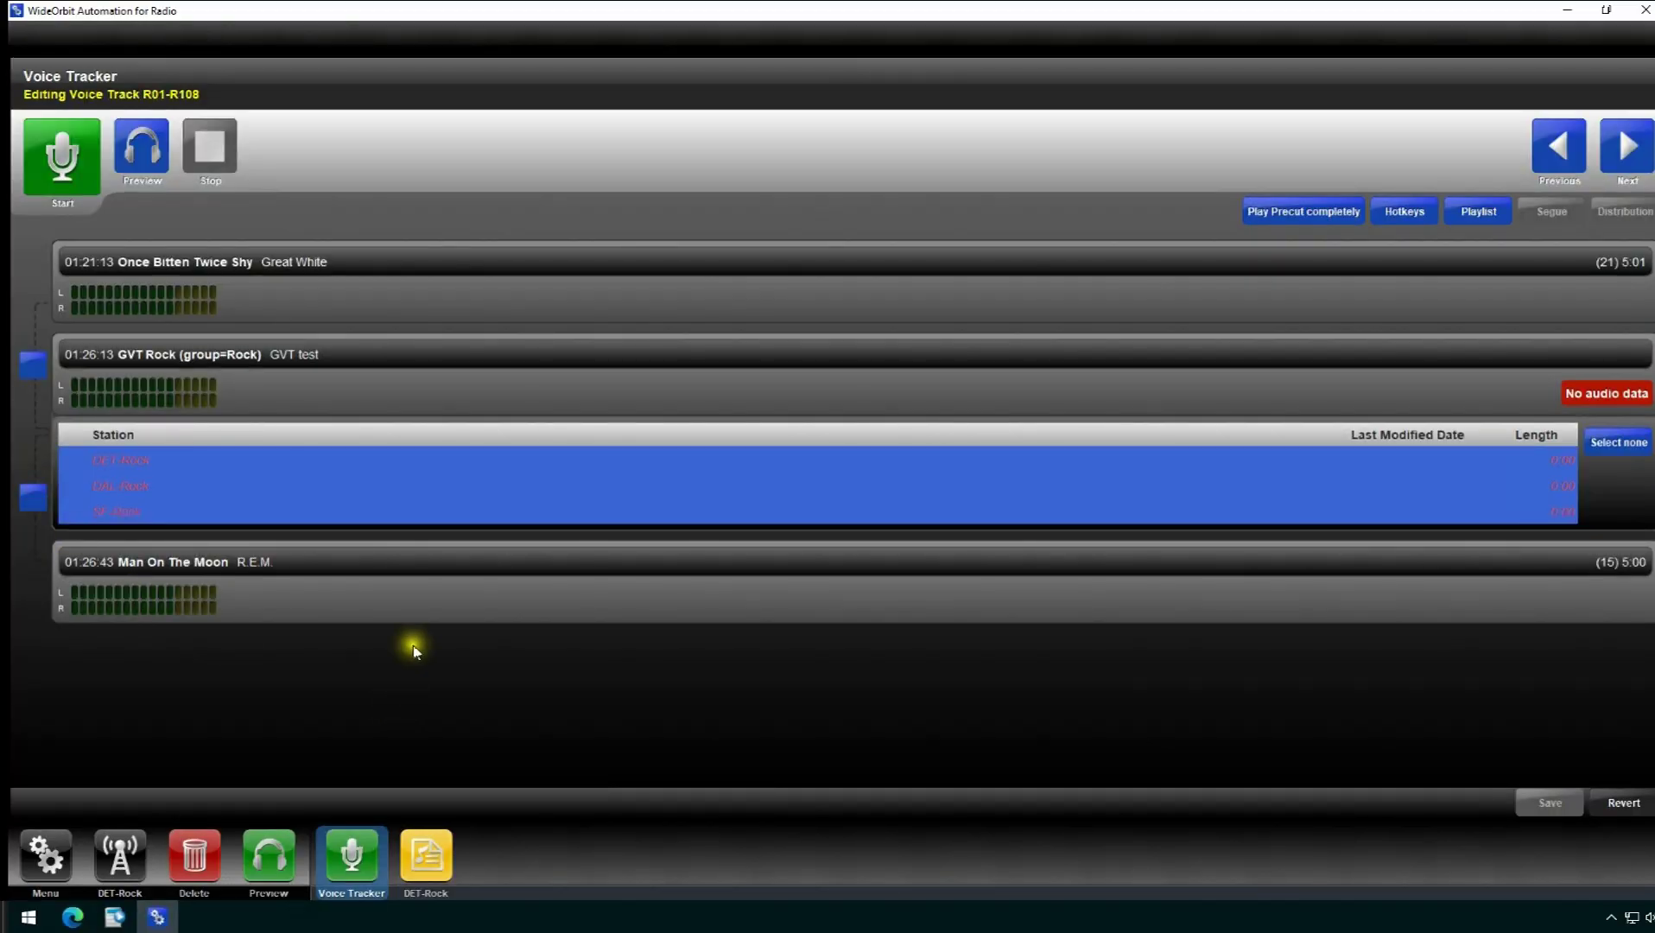
click(33, 366)
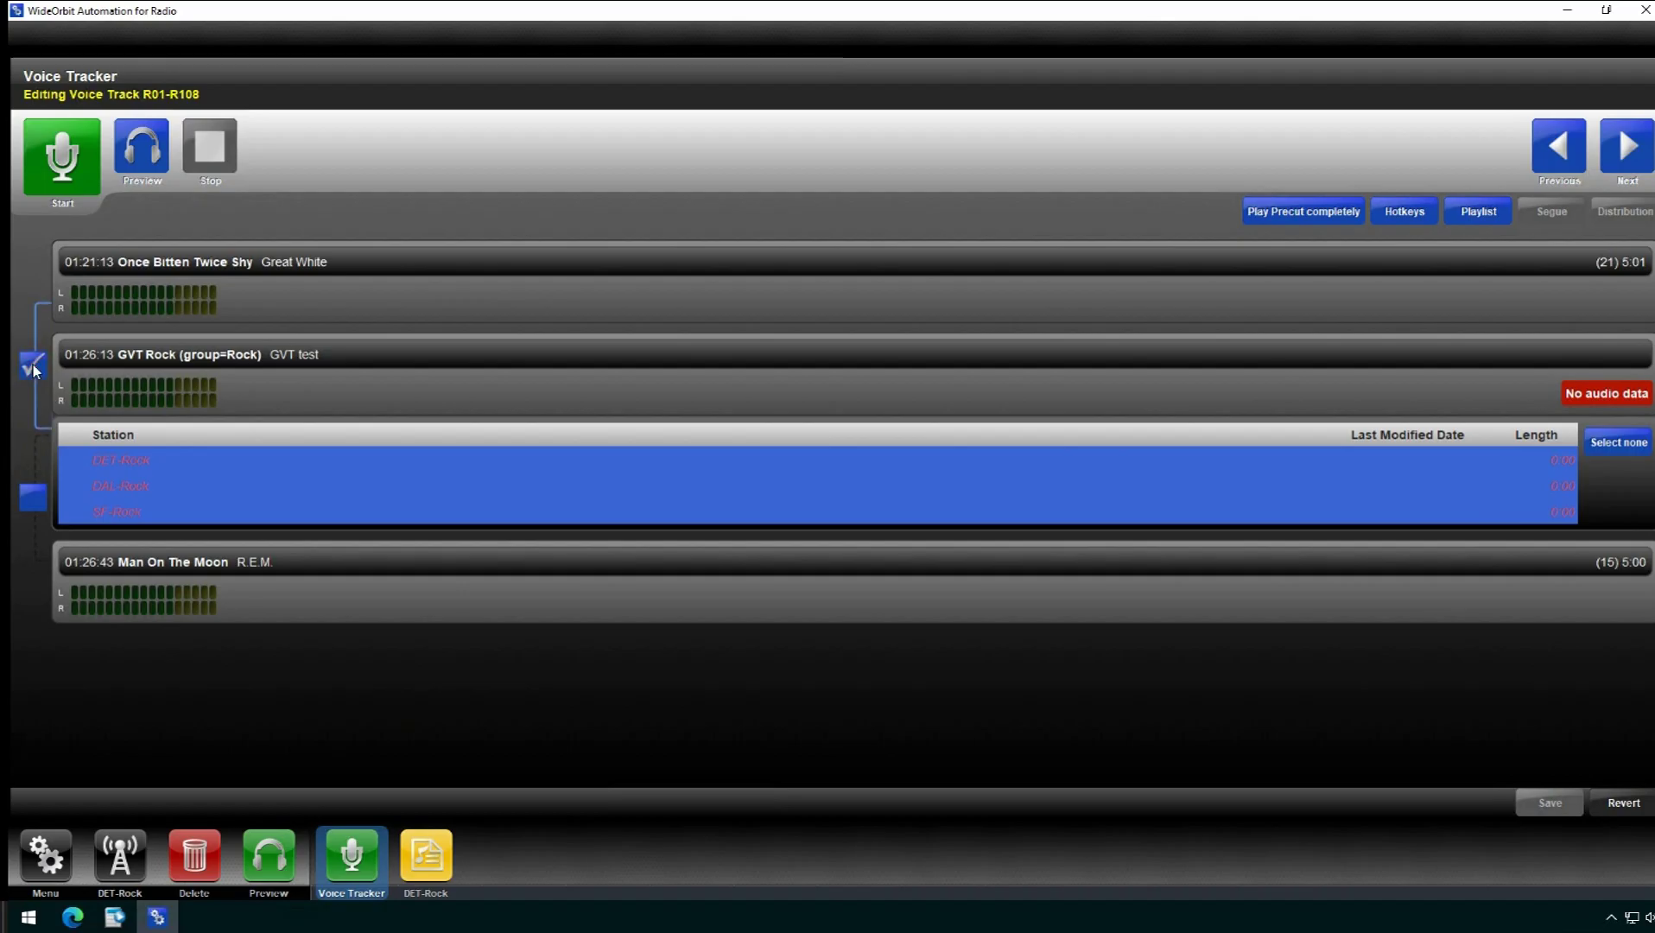
click(35, 497)
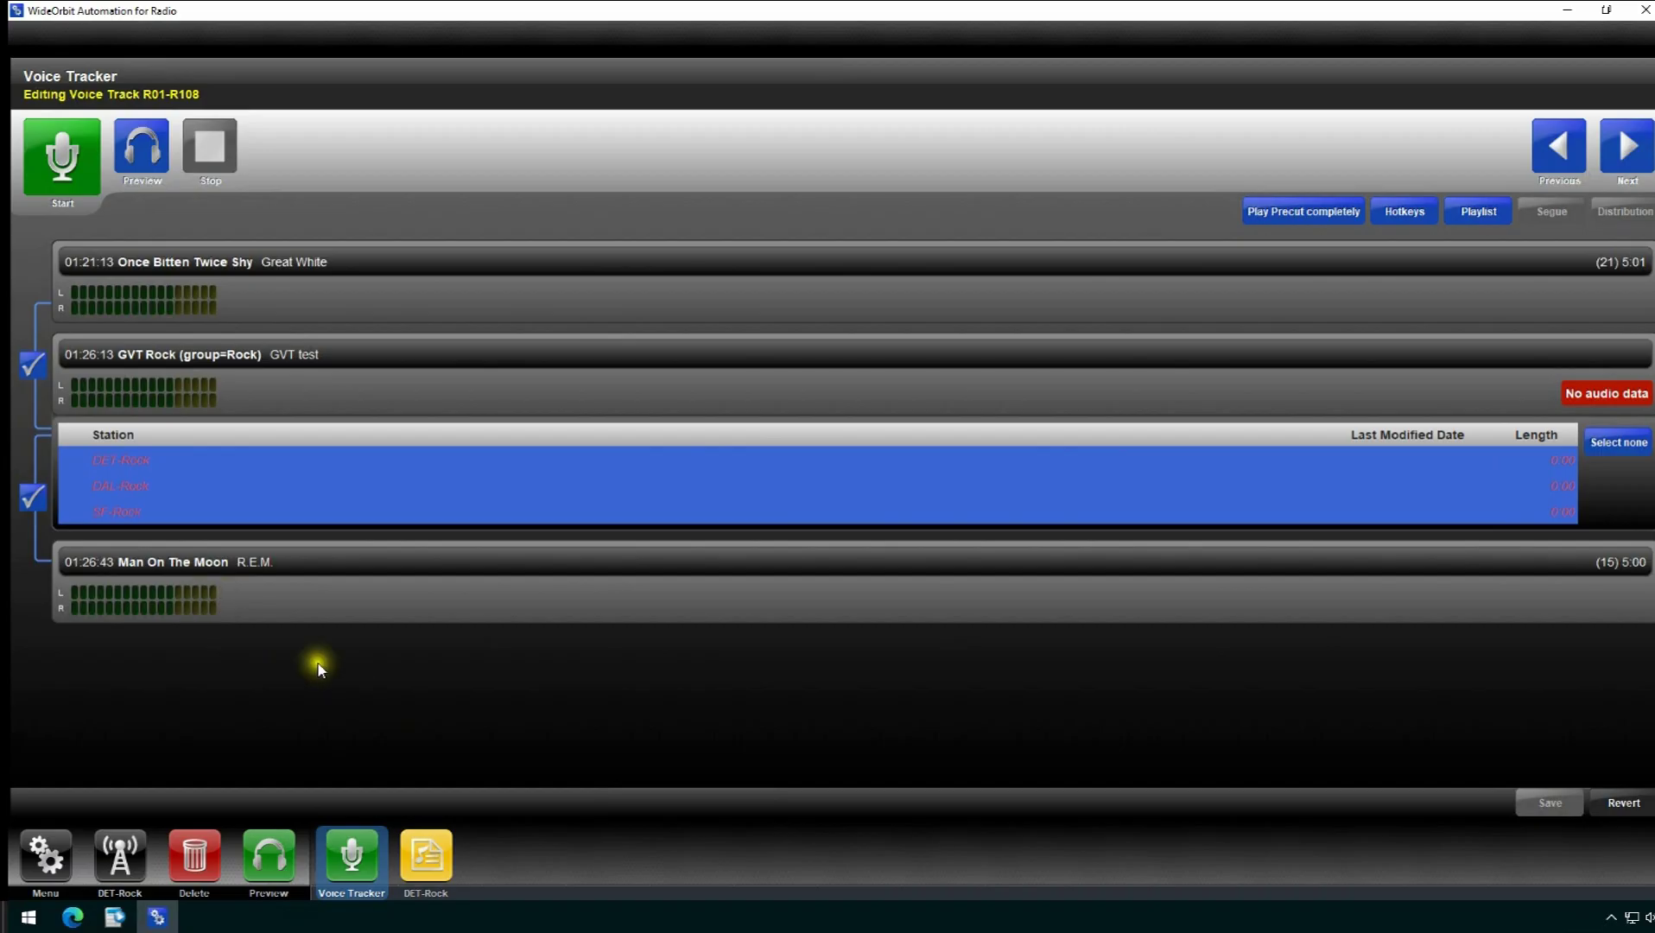
click(34, 505)
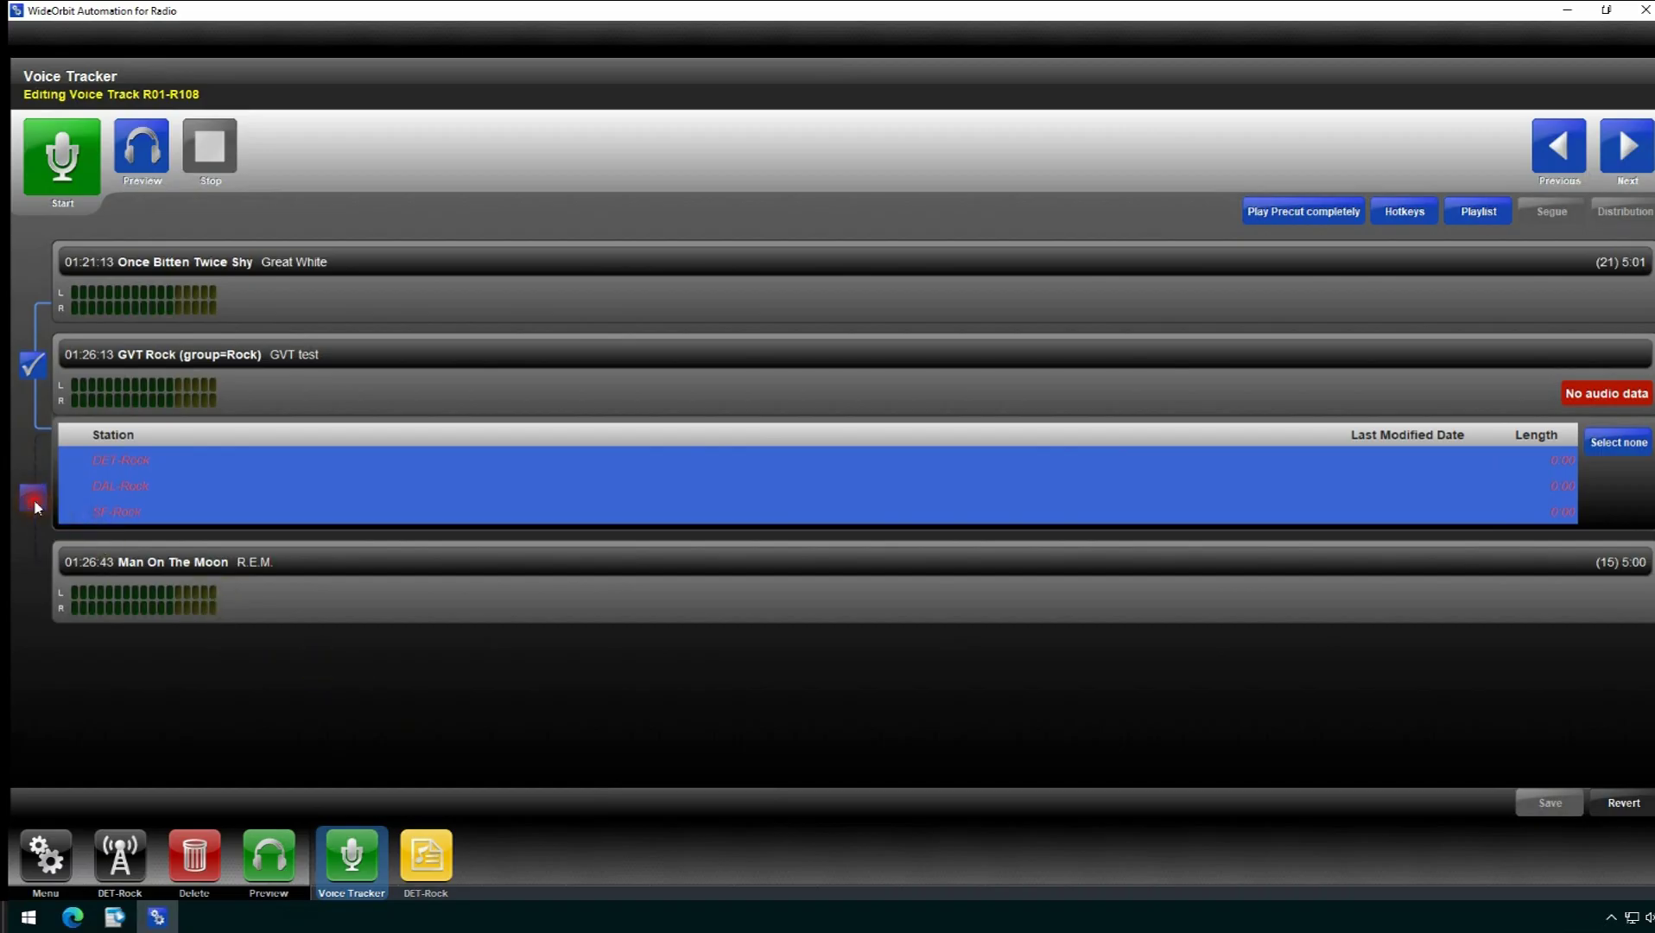
click(34, 368)
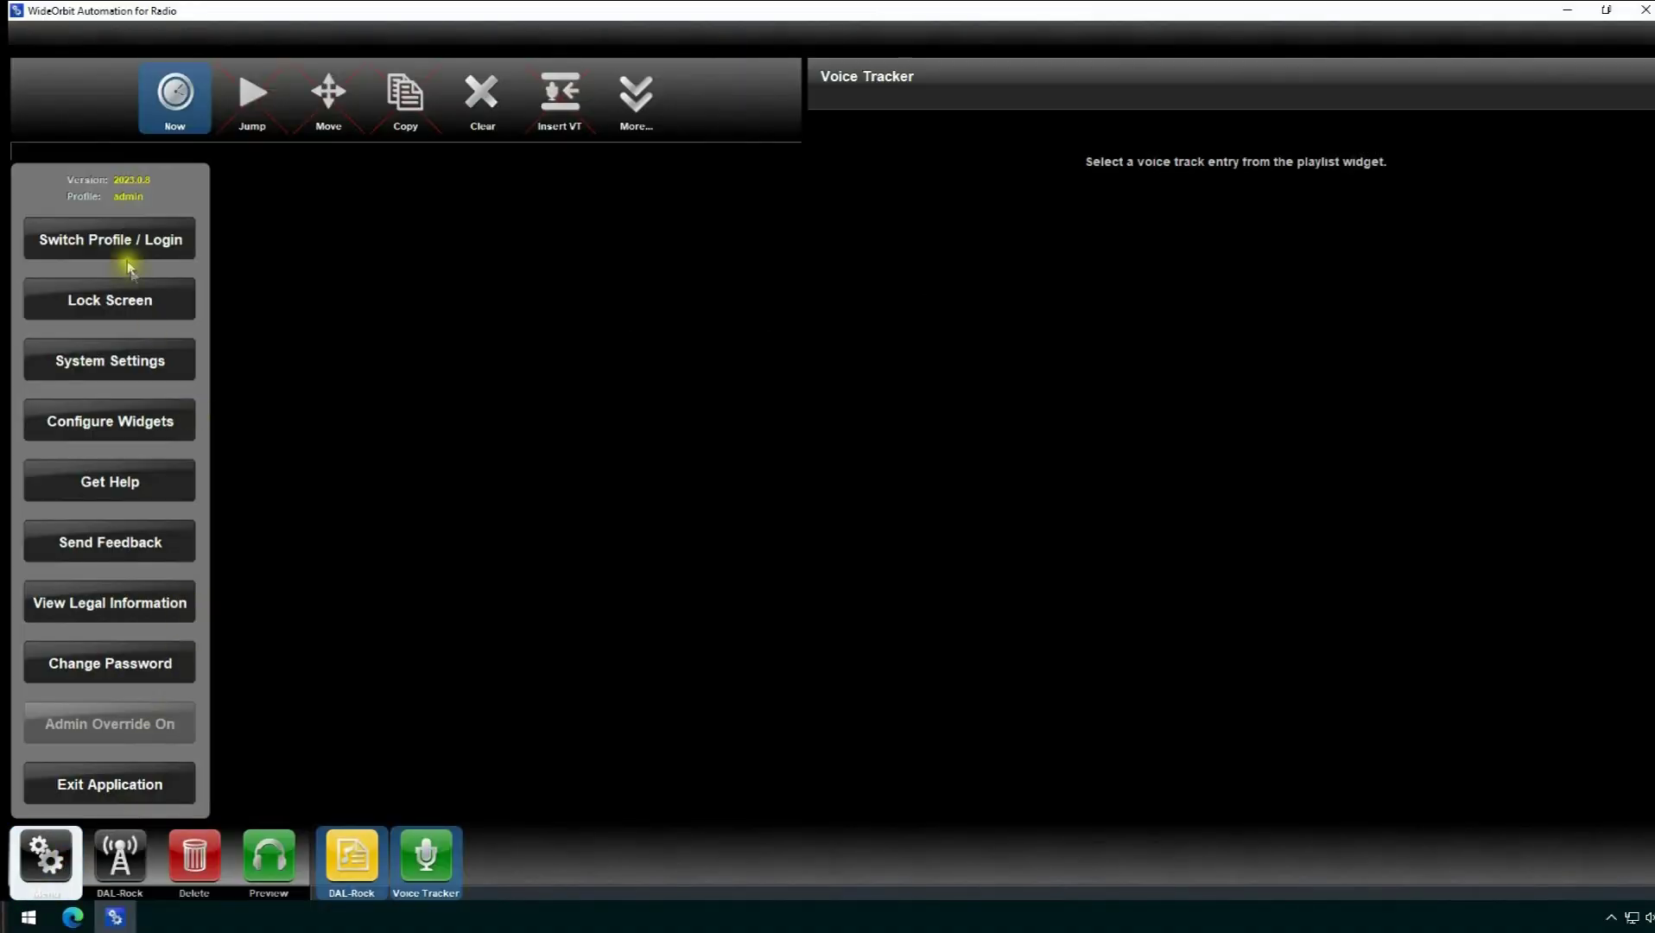
- Switch the profile to the Detroit server with the account's username and password, then open the playlist picker
click(123, 242)
click(854, 378)
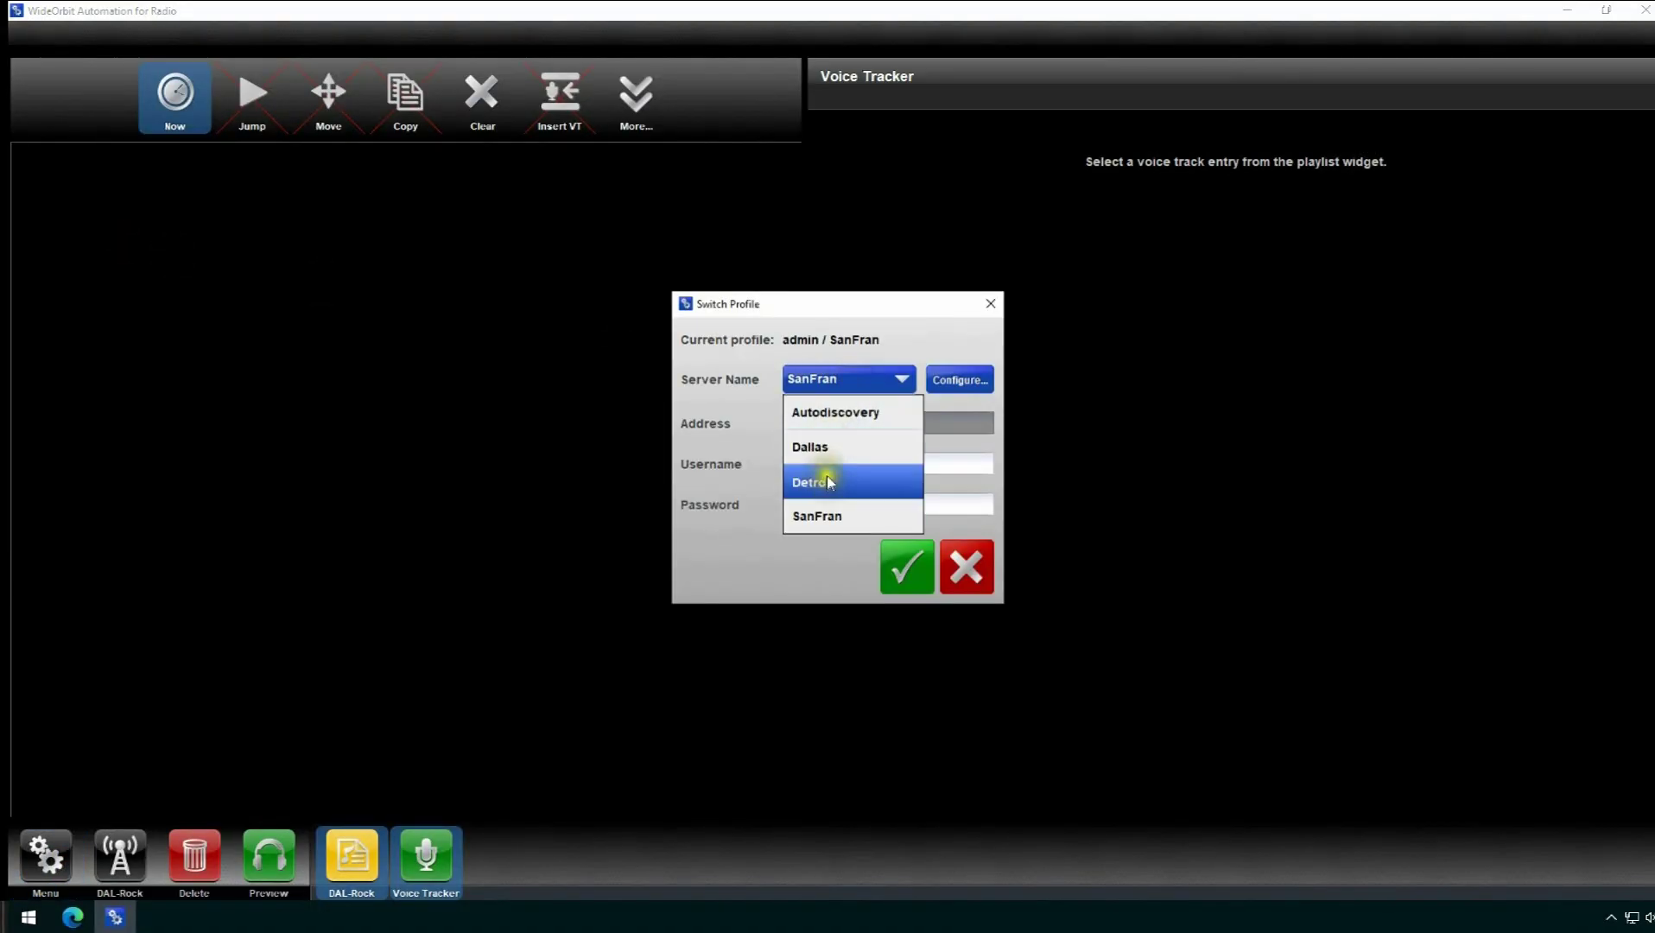
click(828, 476)
click(822, 465)
text(admin)
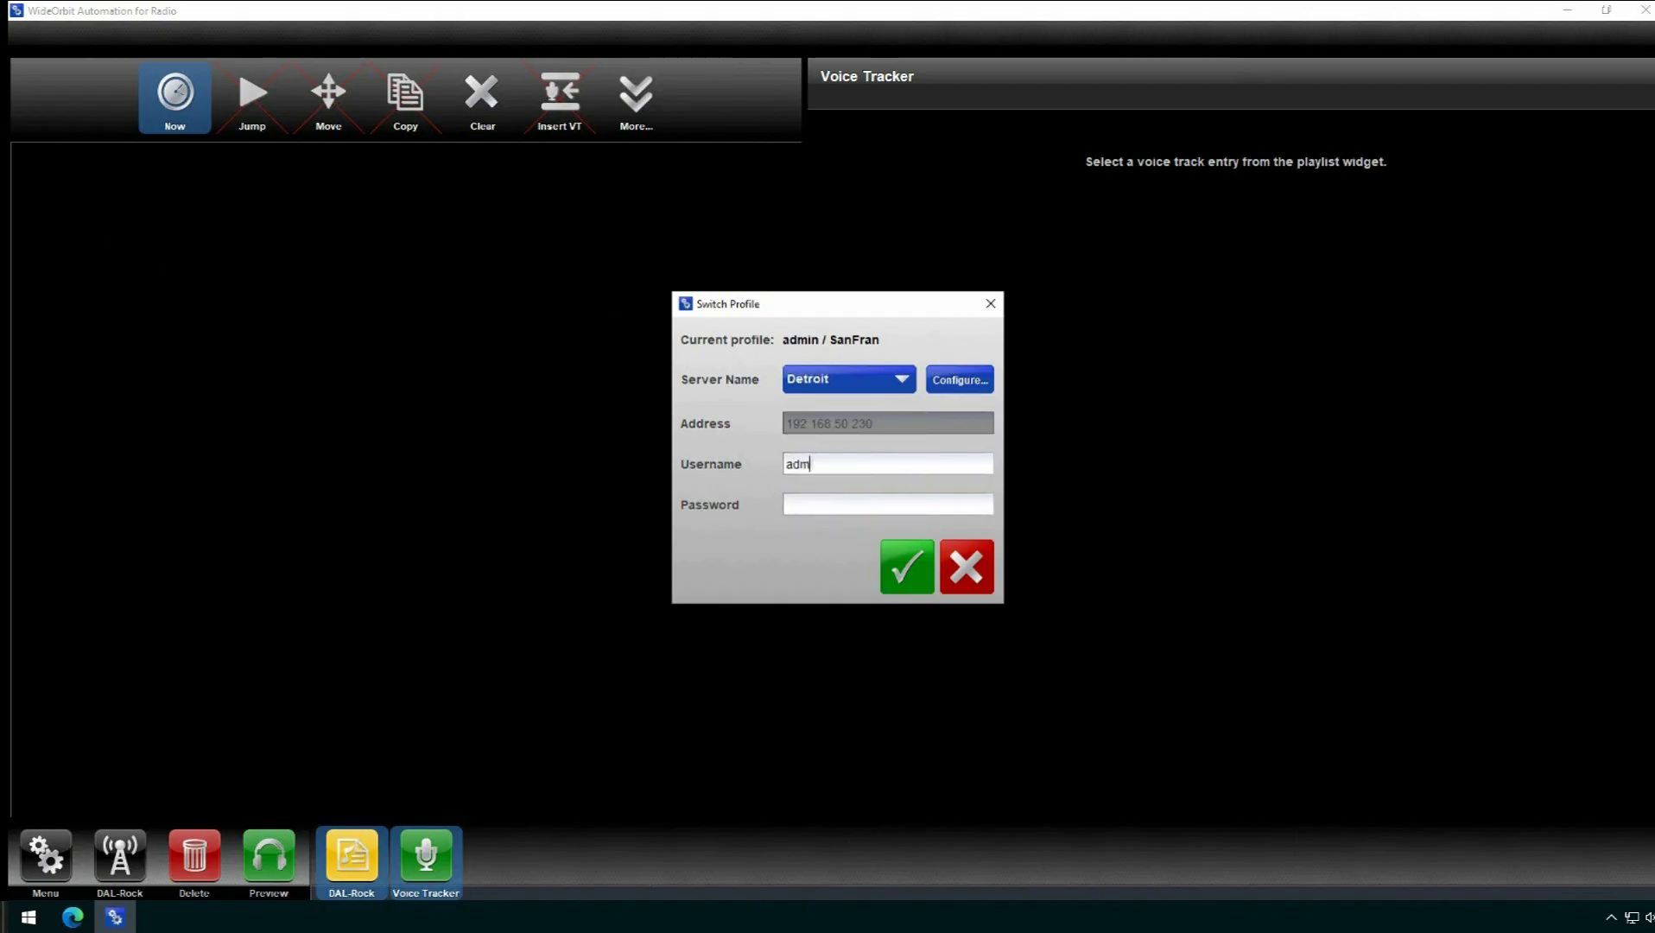
key(Tab)
text(•••••)
click(907, 566)
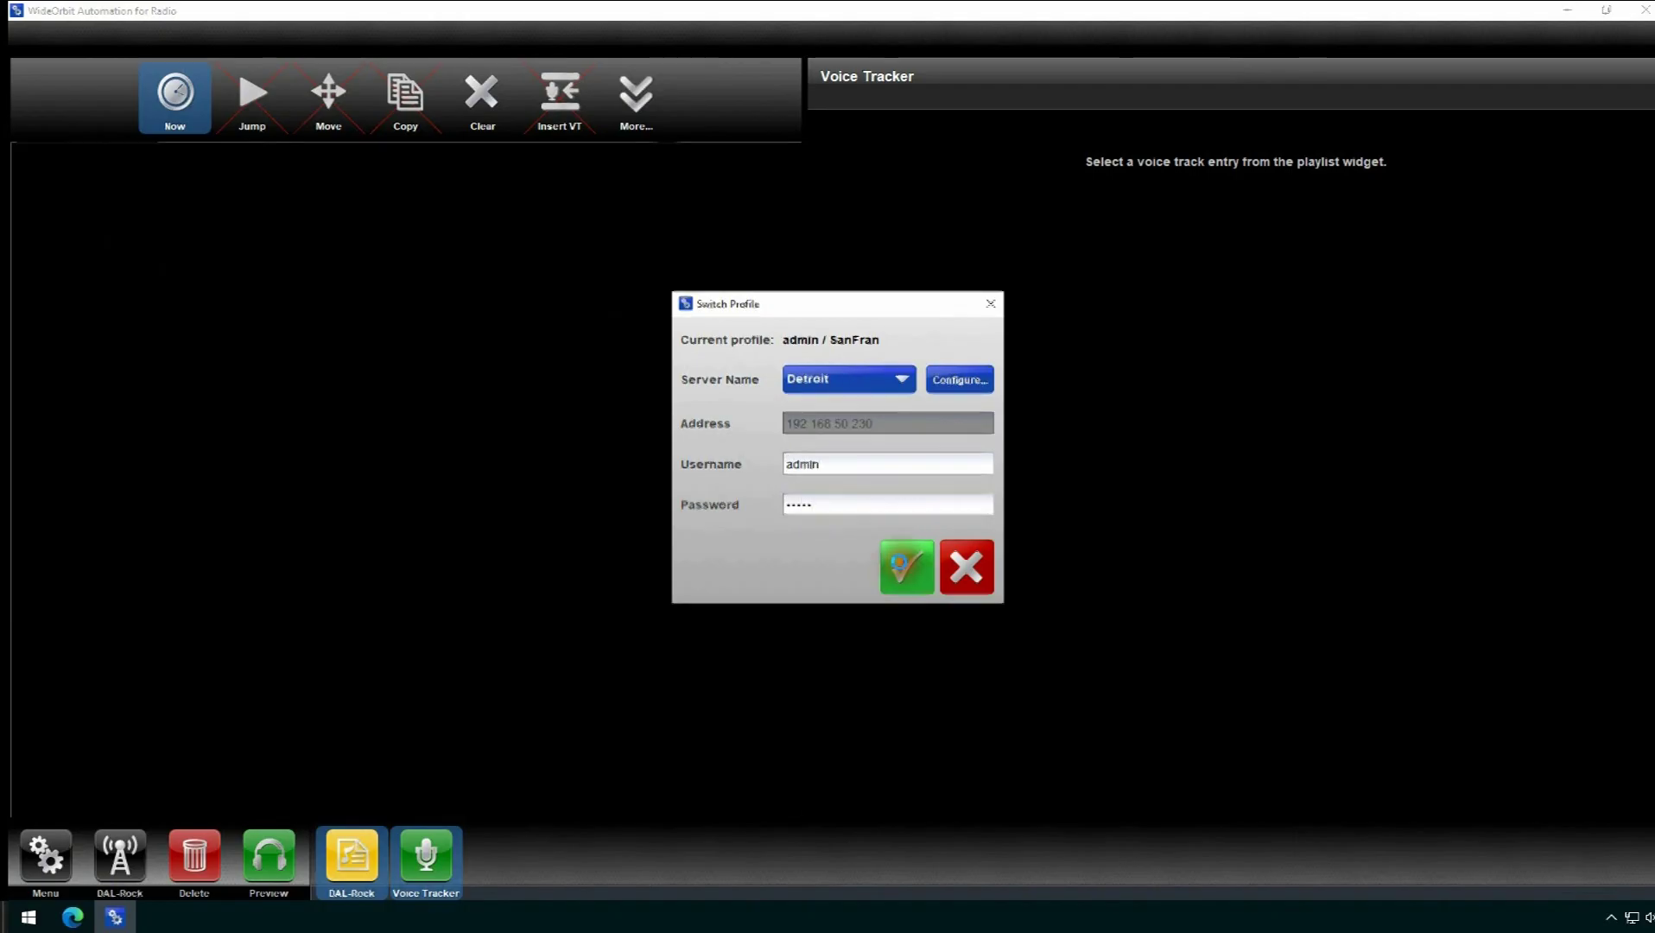
click(636, 99)
click(600, 156)
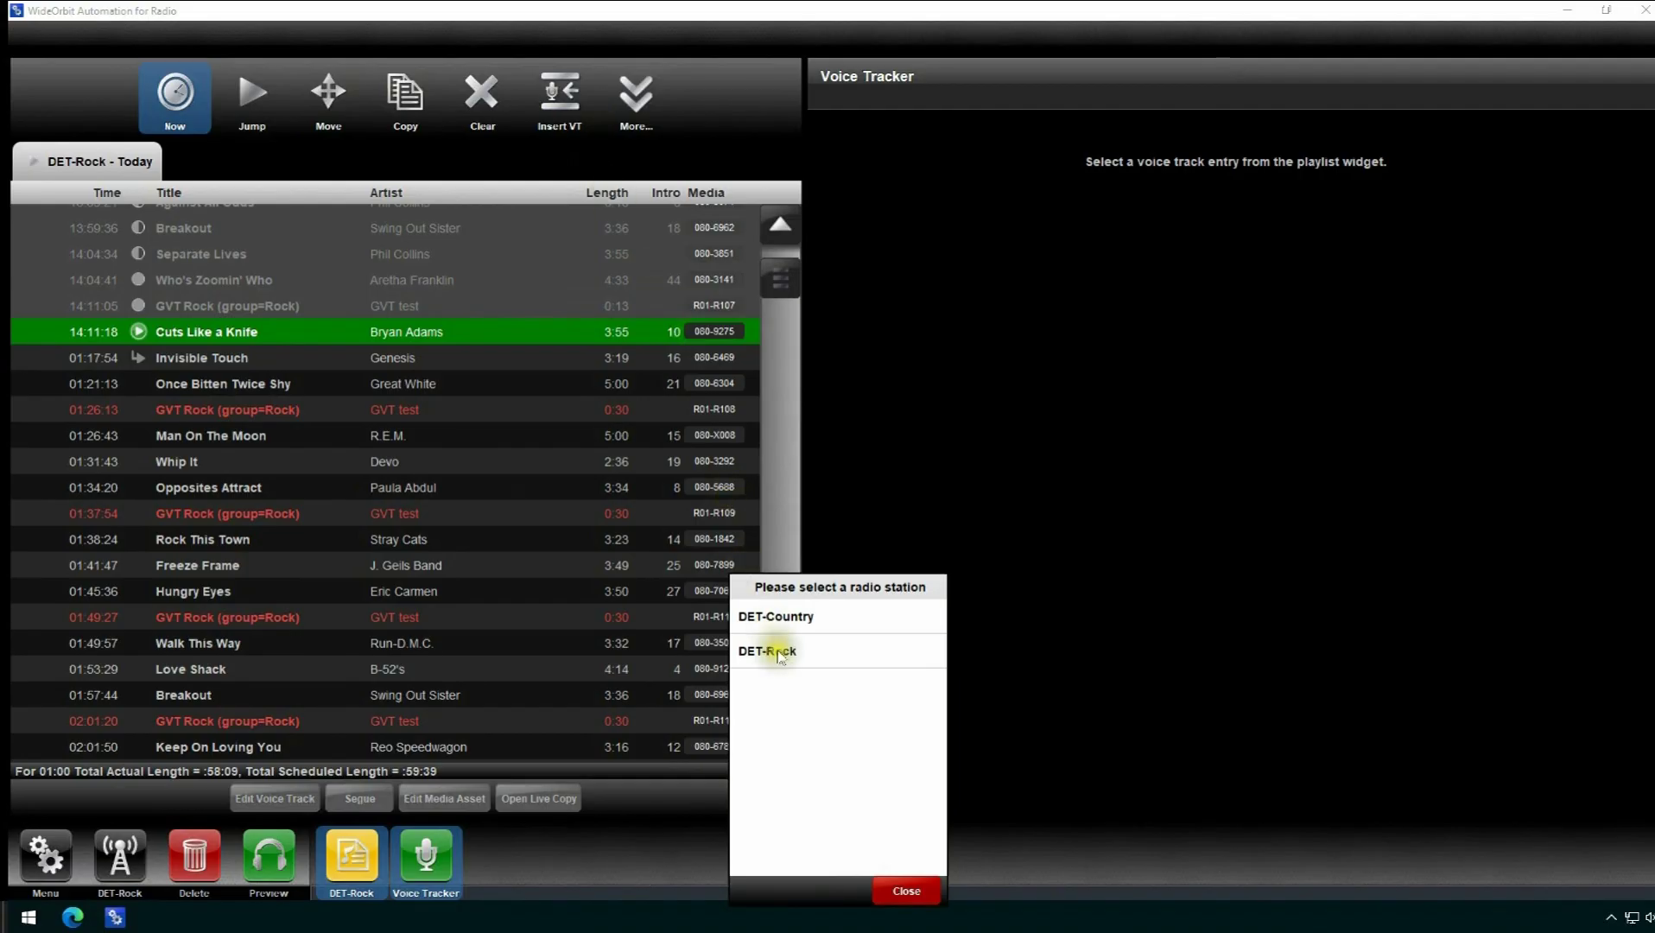
- Open tomorrow's DET-Rock playlist and edit the 00:03:49 GVT Rock voice track
click(776, 652)
click(834, 658)
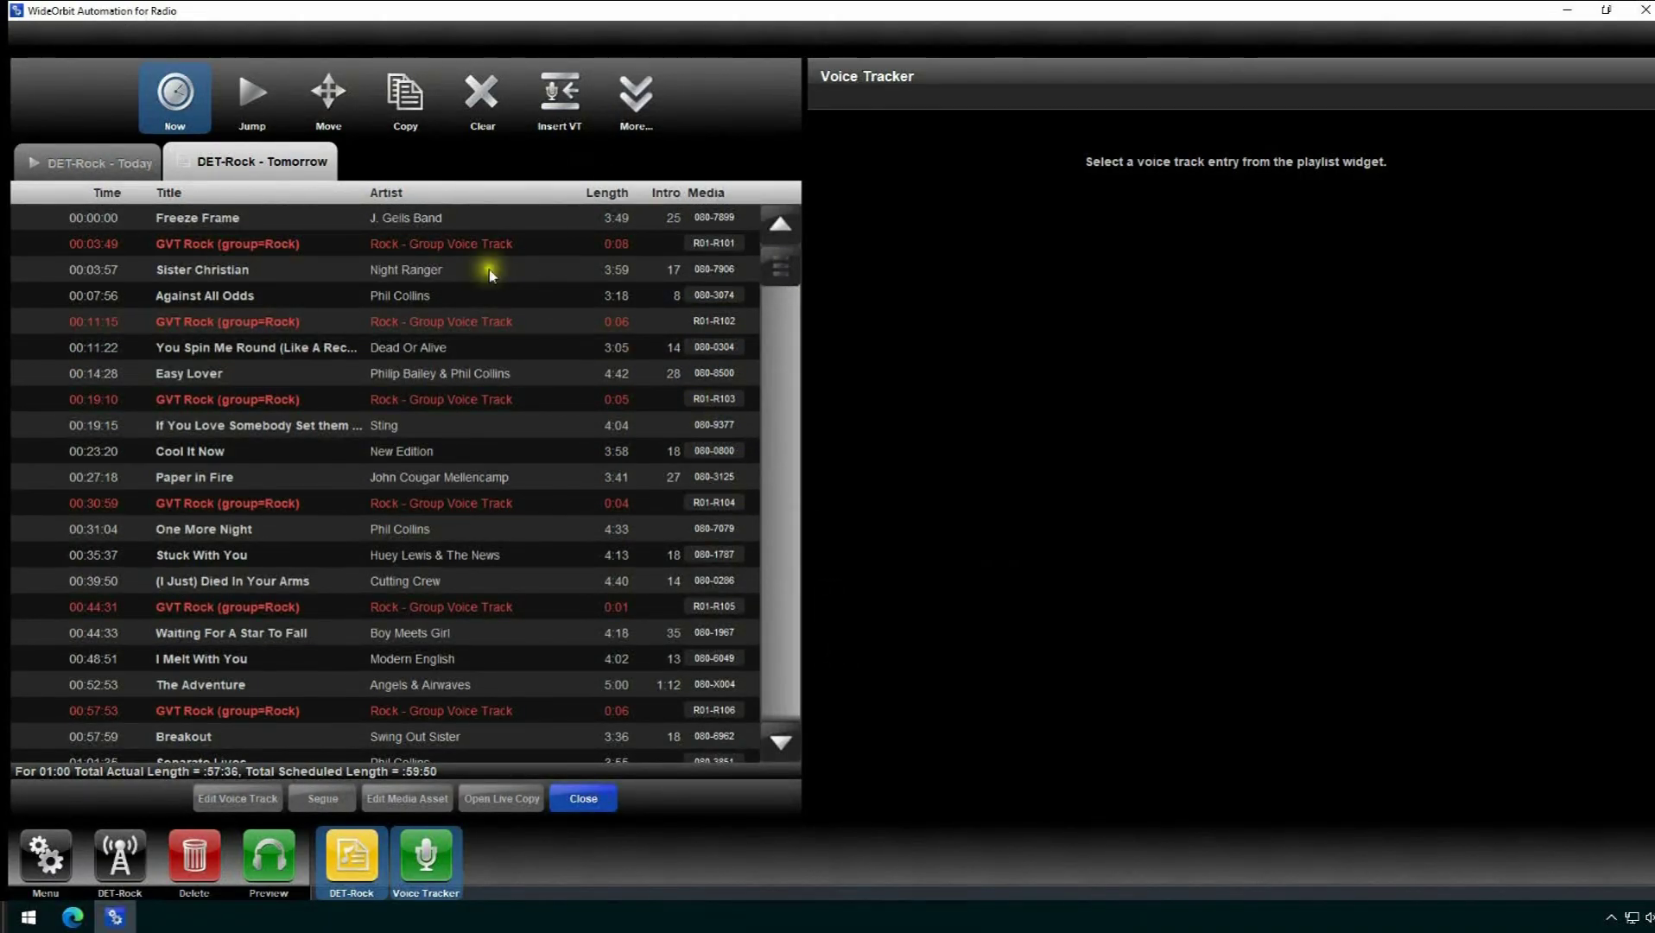
click(387, 250)
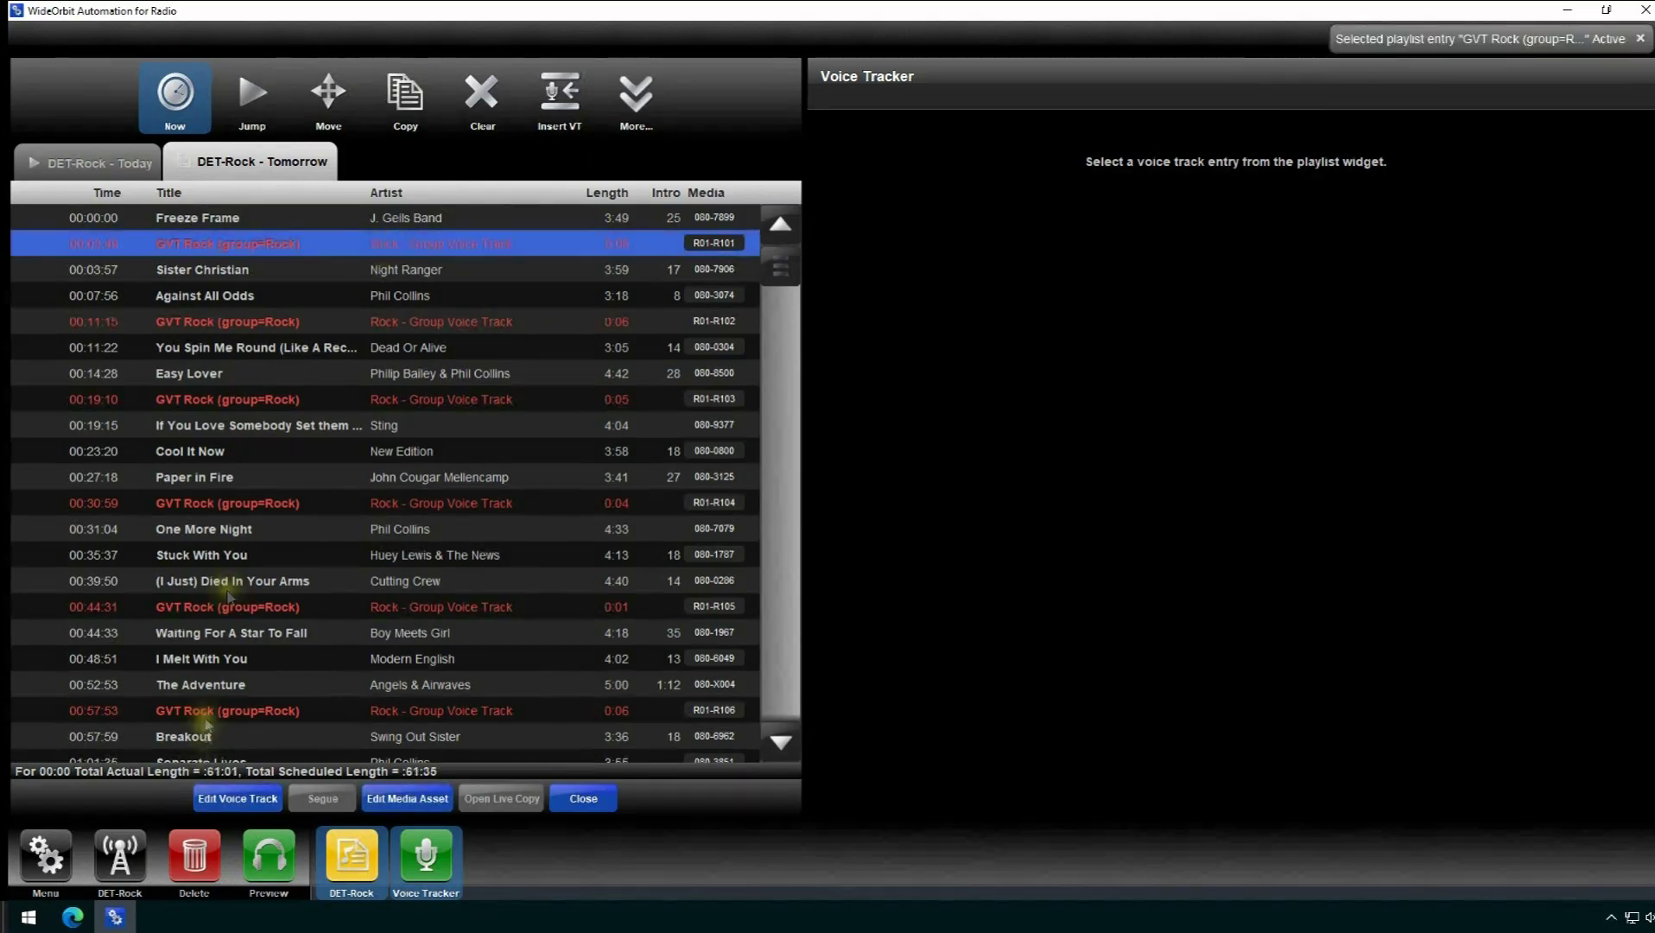
click(215, 803)
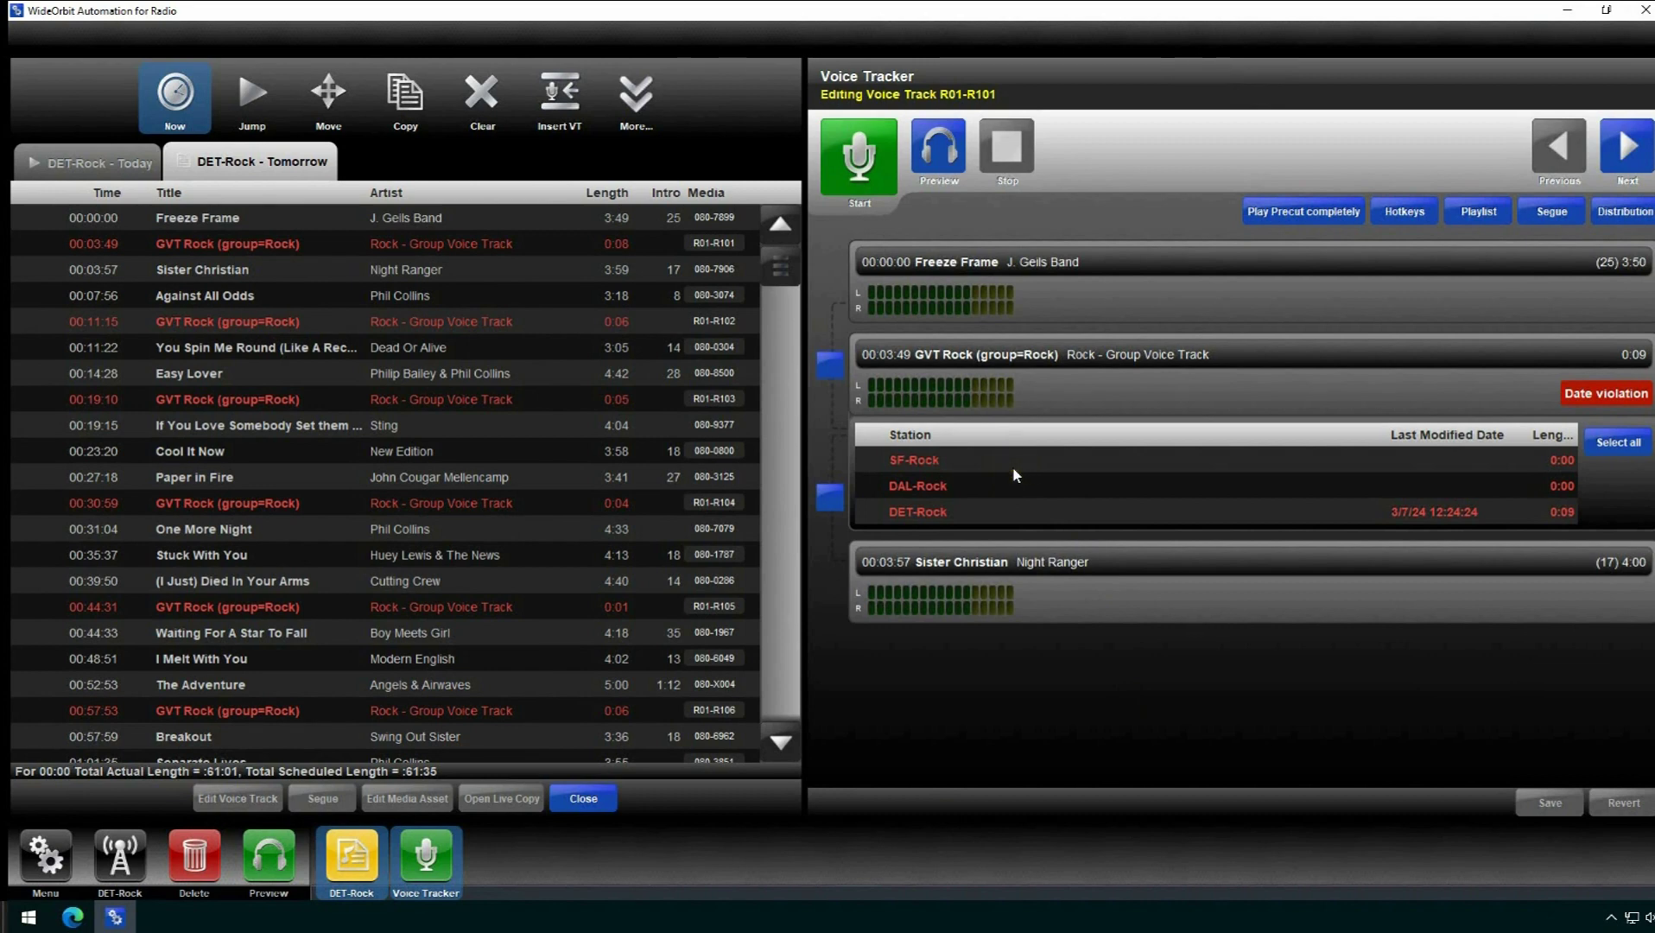
- Apply the 00:03:49 voice track to all three Rock stations and start the precut playing
click(1015, 476)
click(1013, 492)
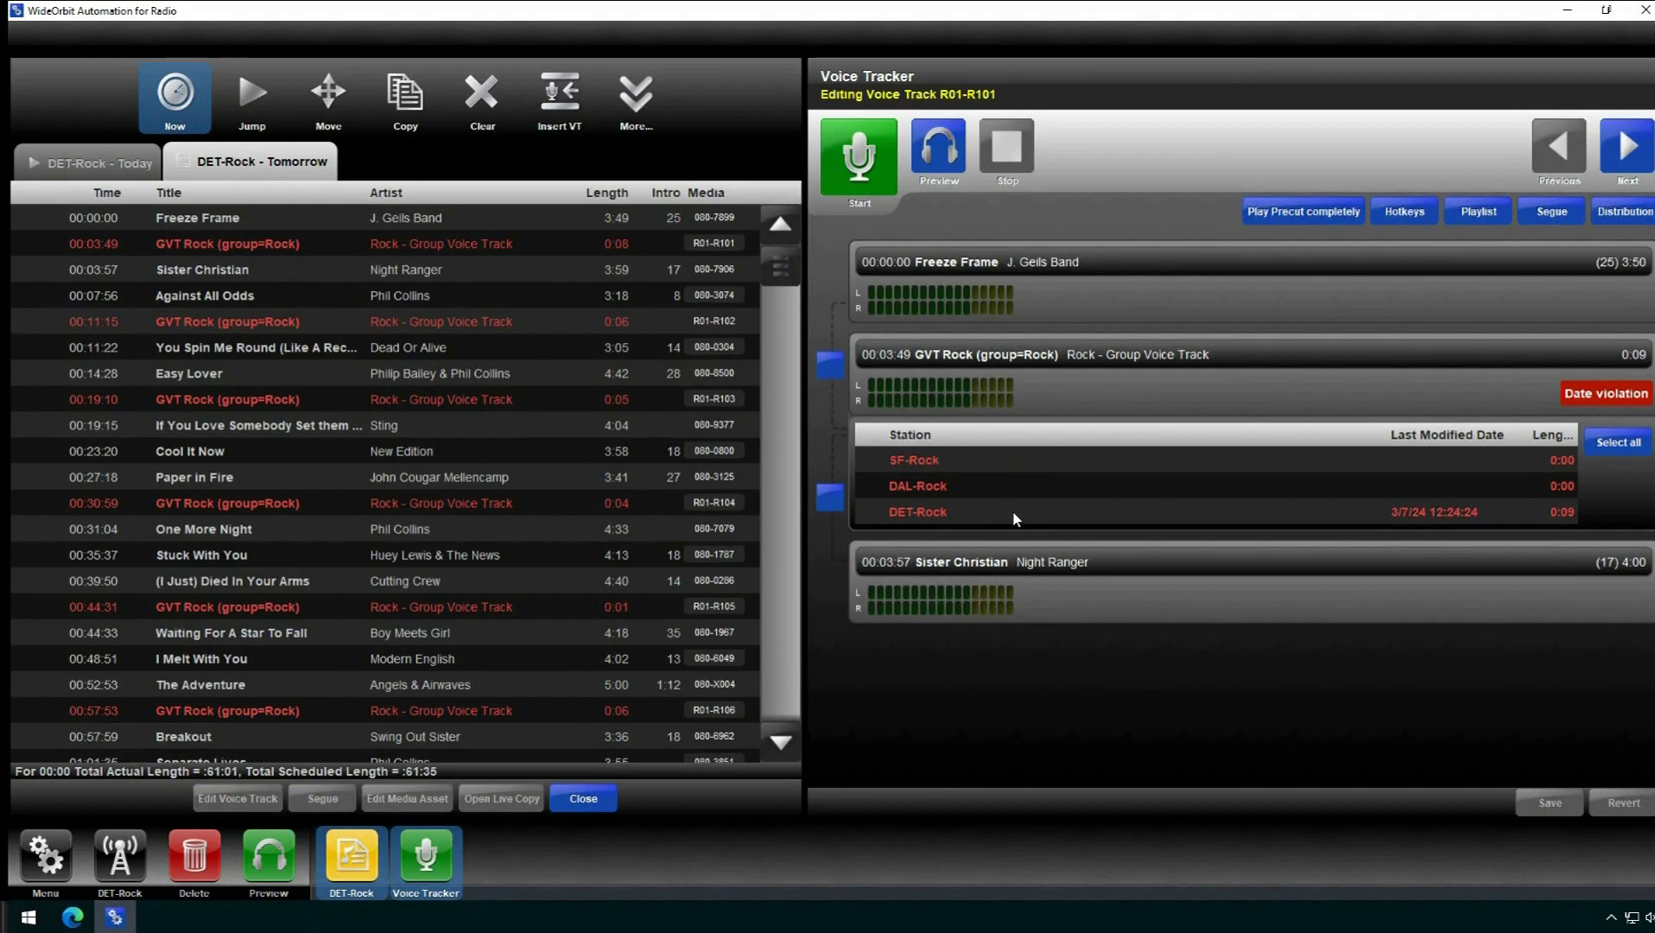
click(1618, 444)
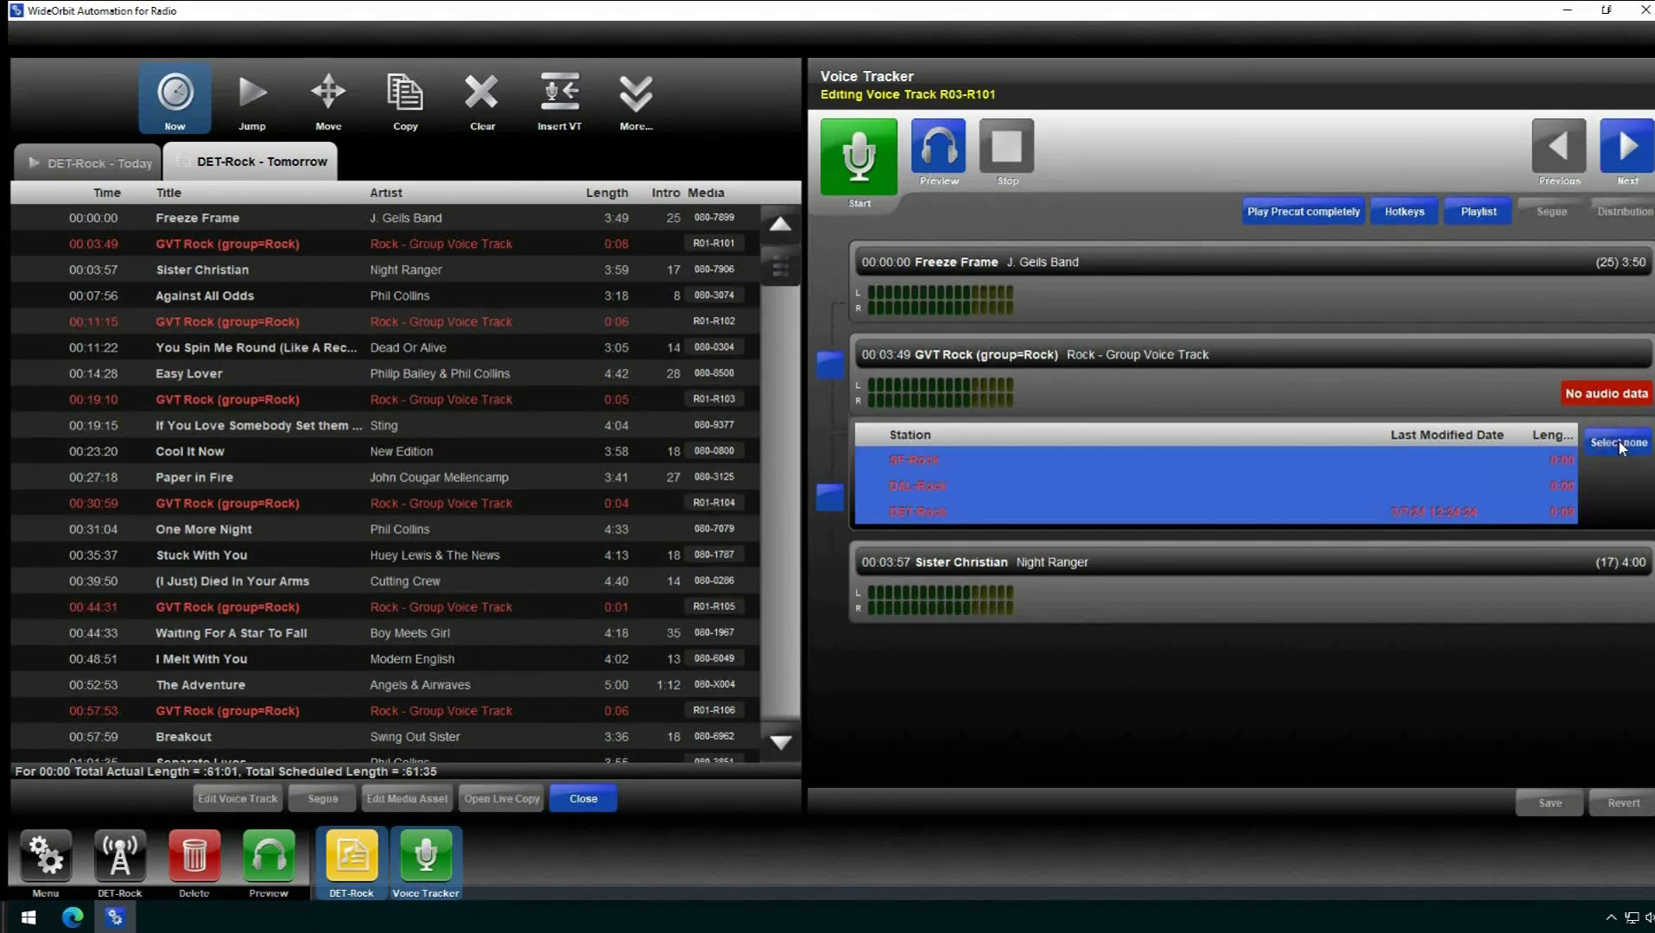
click(866, 173)
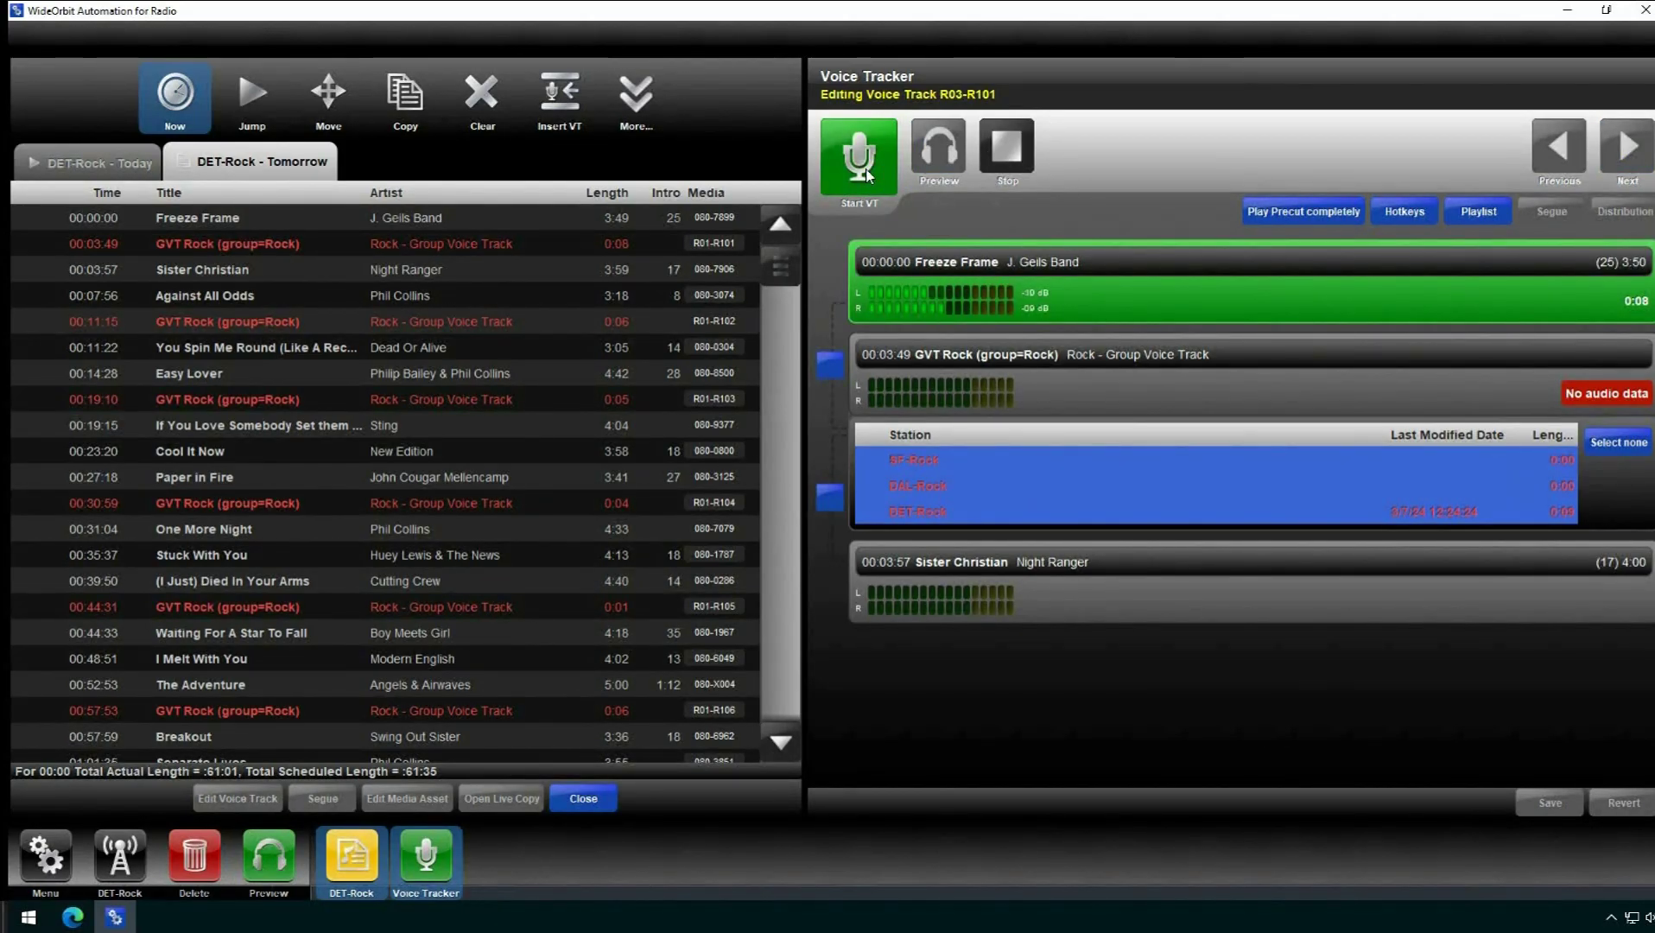
- Record a 0:04 voice track shared by SF, DET and DAL Rock, then save and advance to R03-R102
click(867, 173)
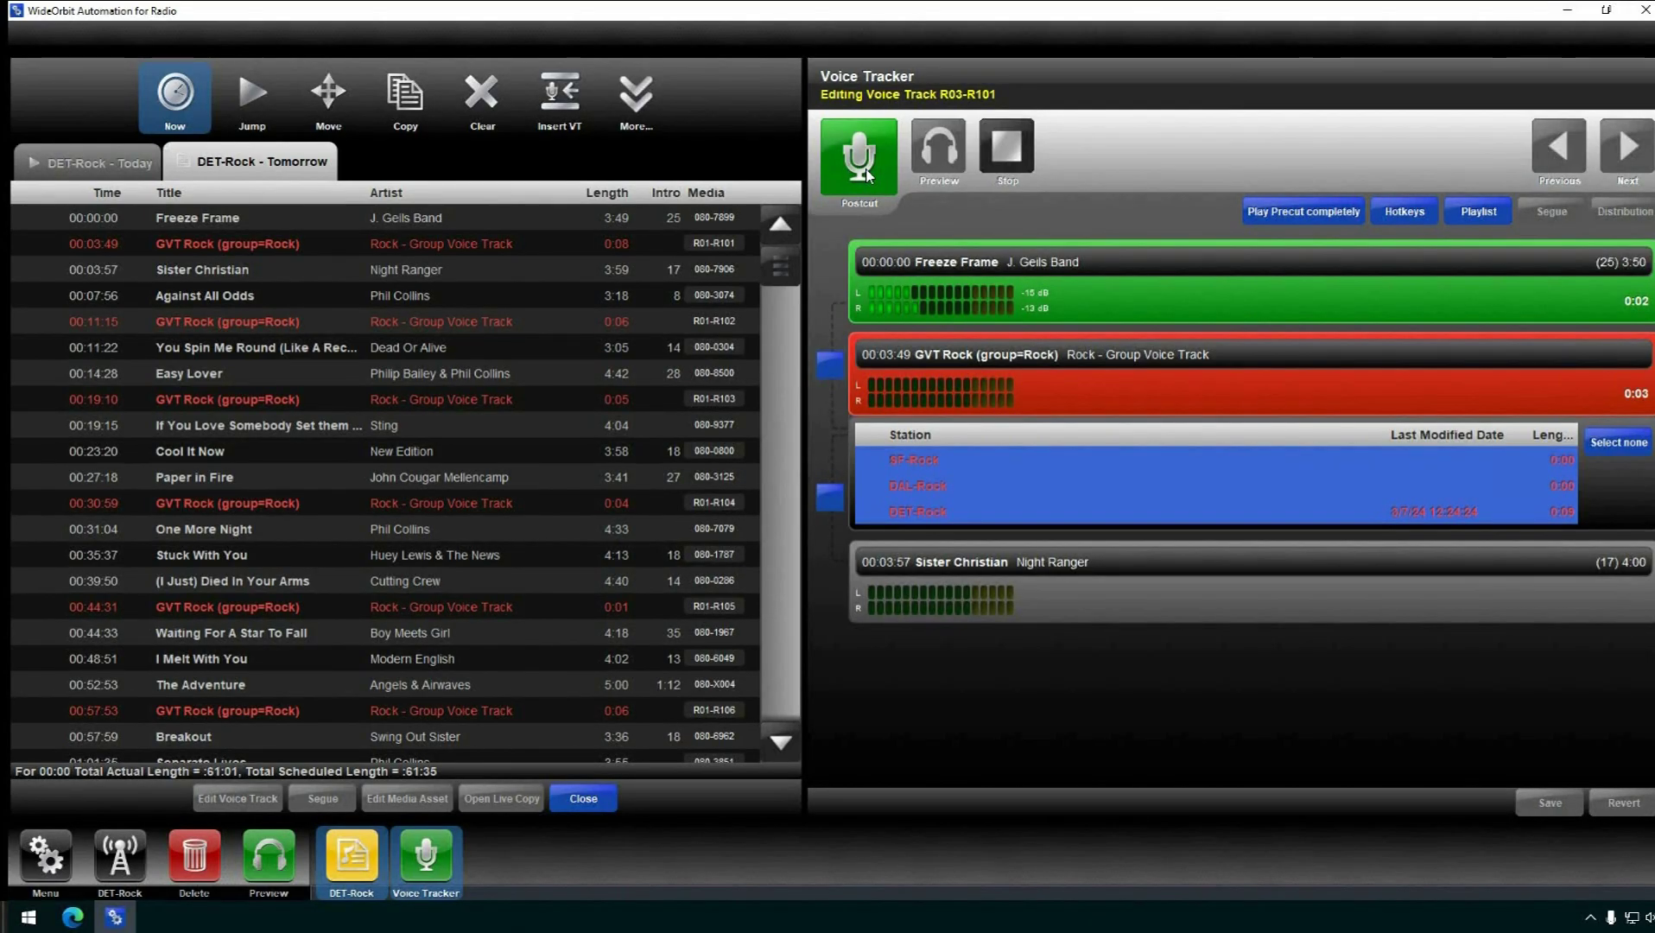
click(867, 174)
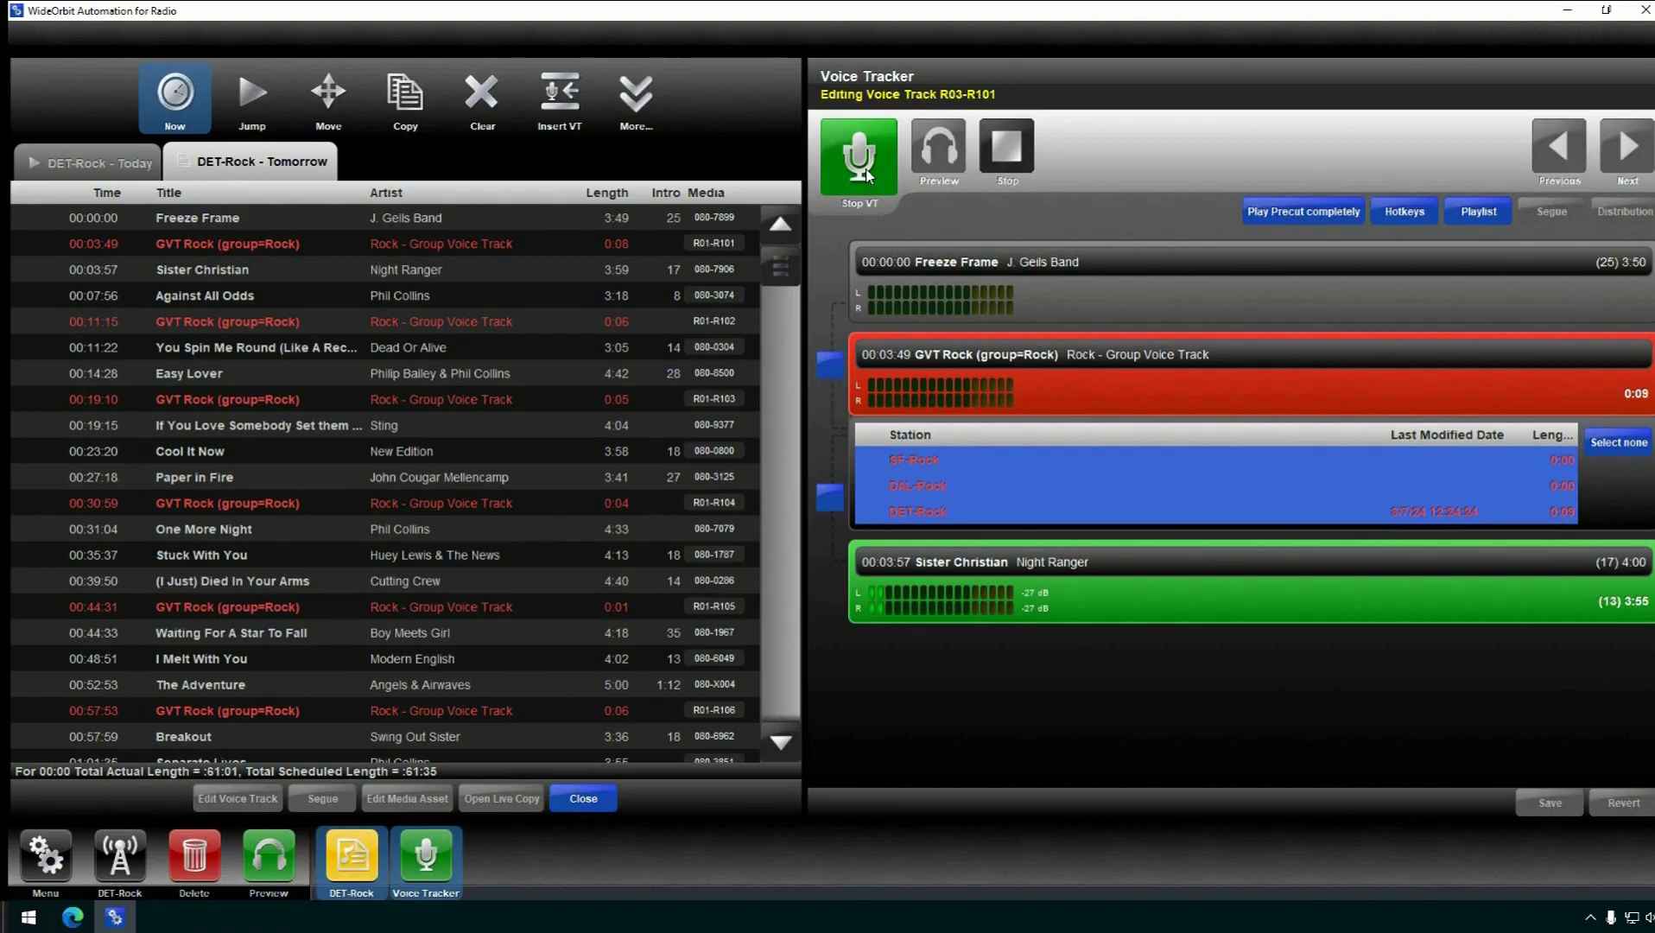
click(872, 171)
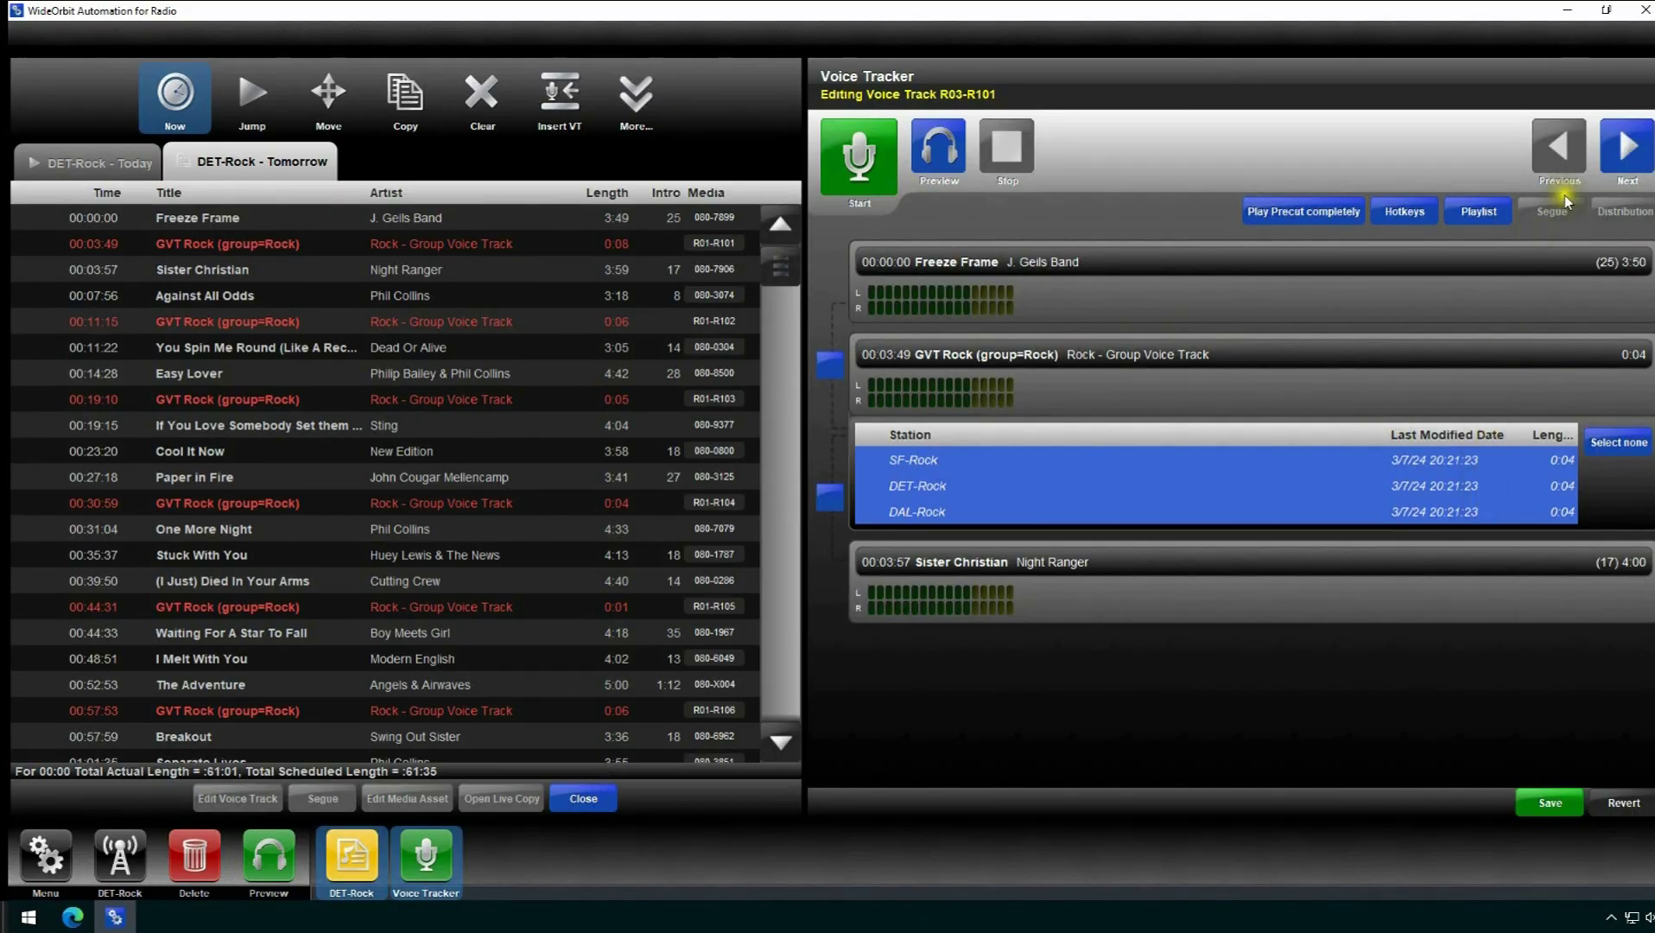
click(1626, 154)
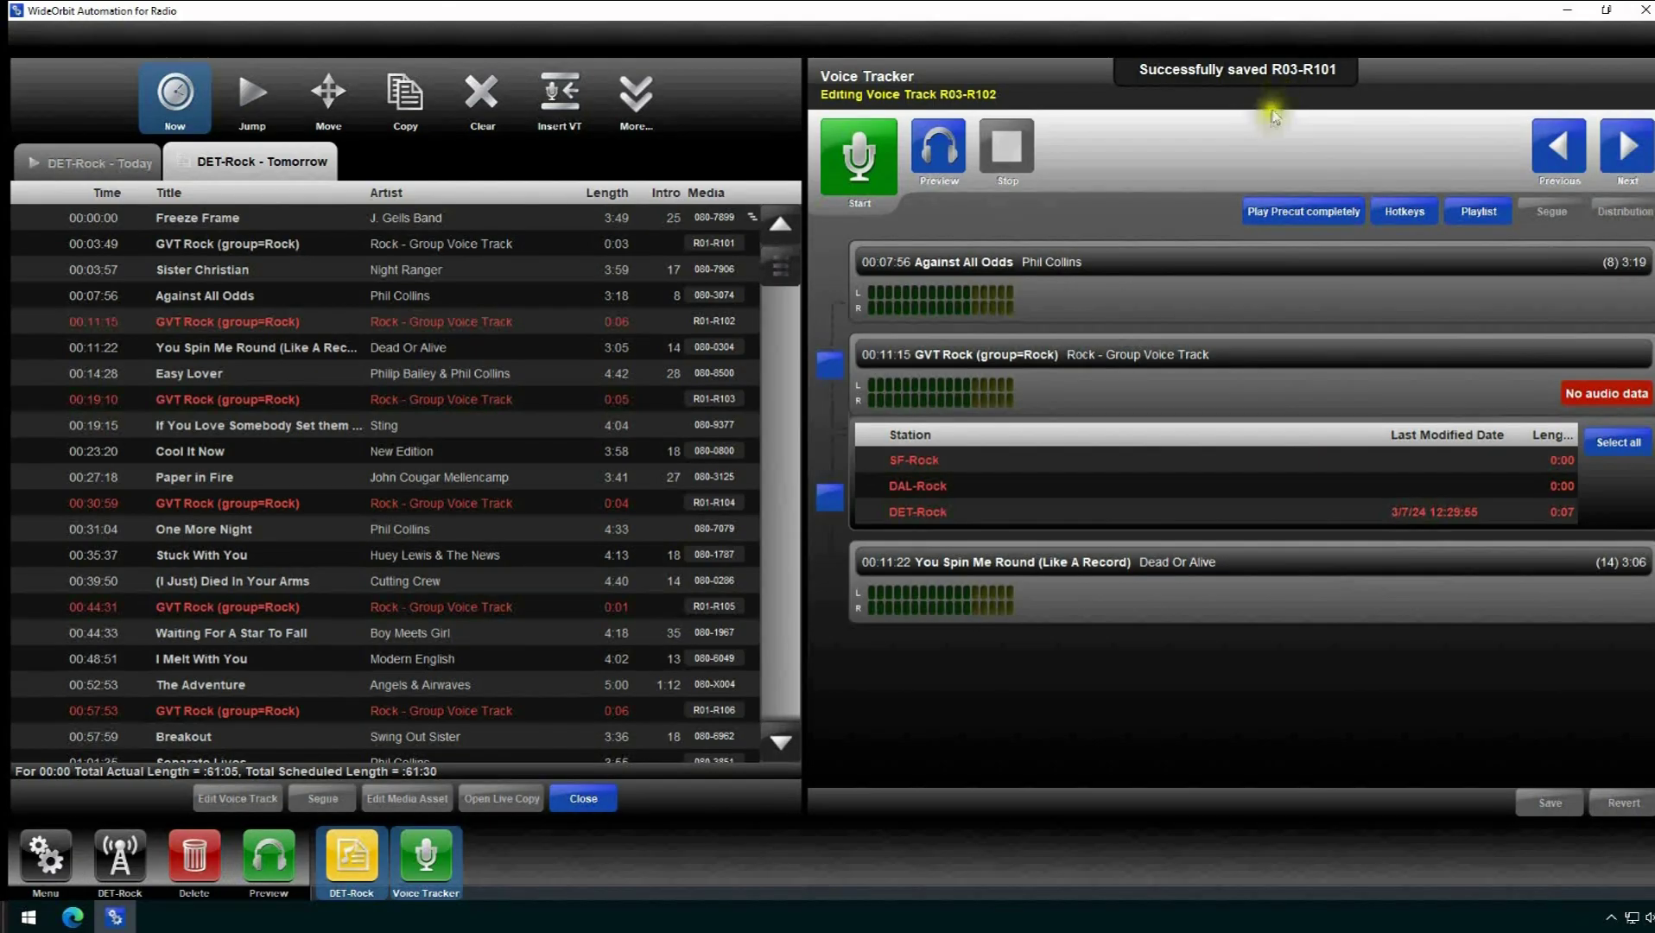
- Select DAL-Rock and DET-Rock and record a 0:07 voice track between the precut and postcut
click(951, 489)
click(945, 516)
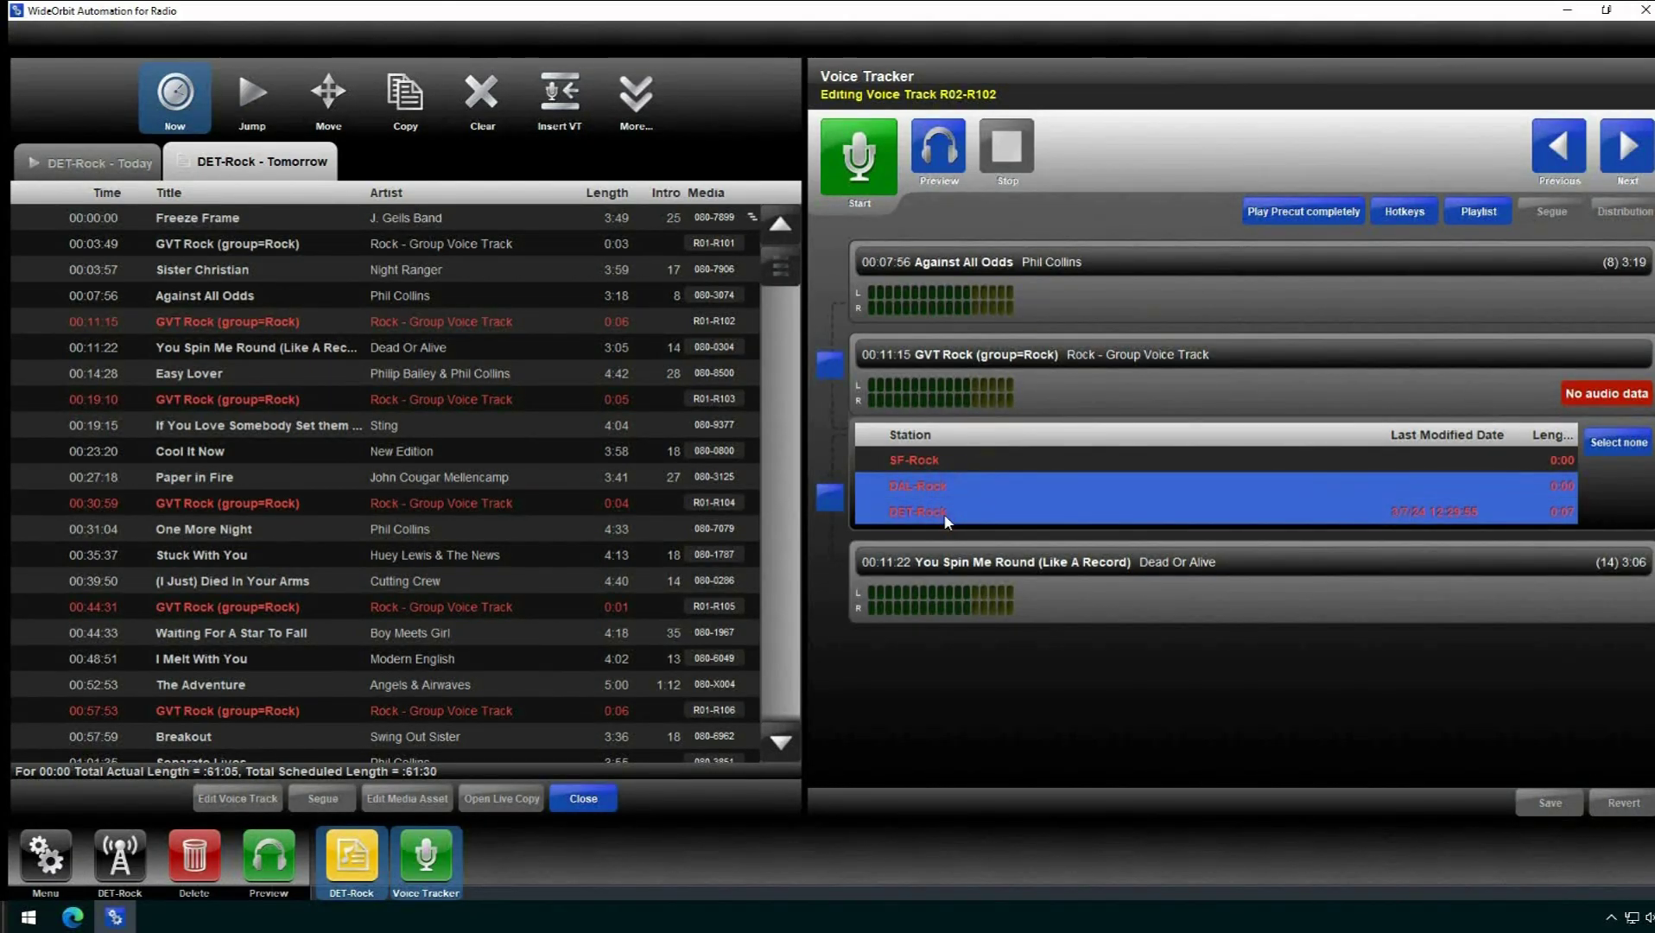
click(860, 156)
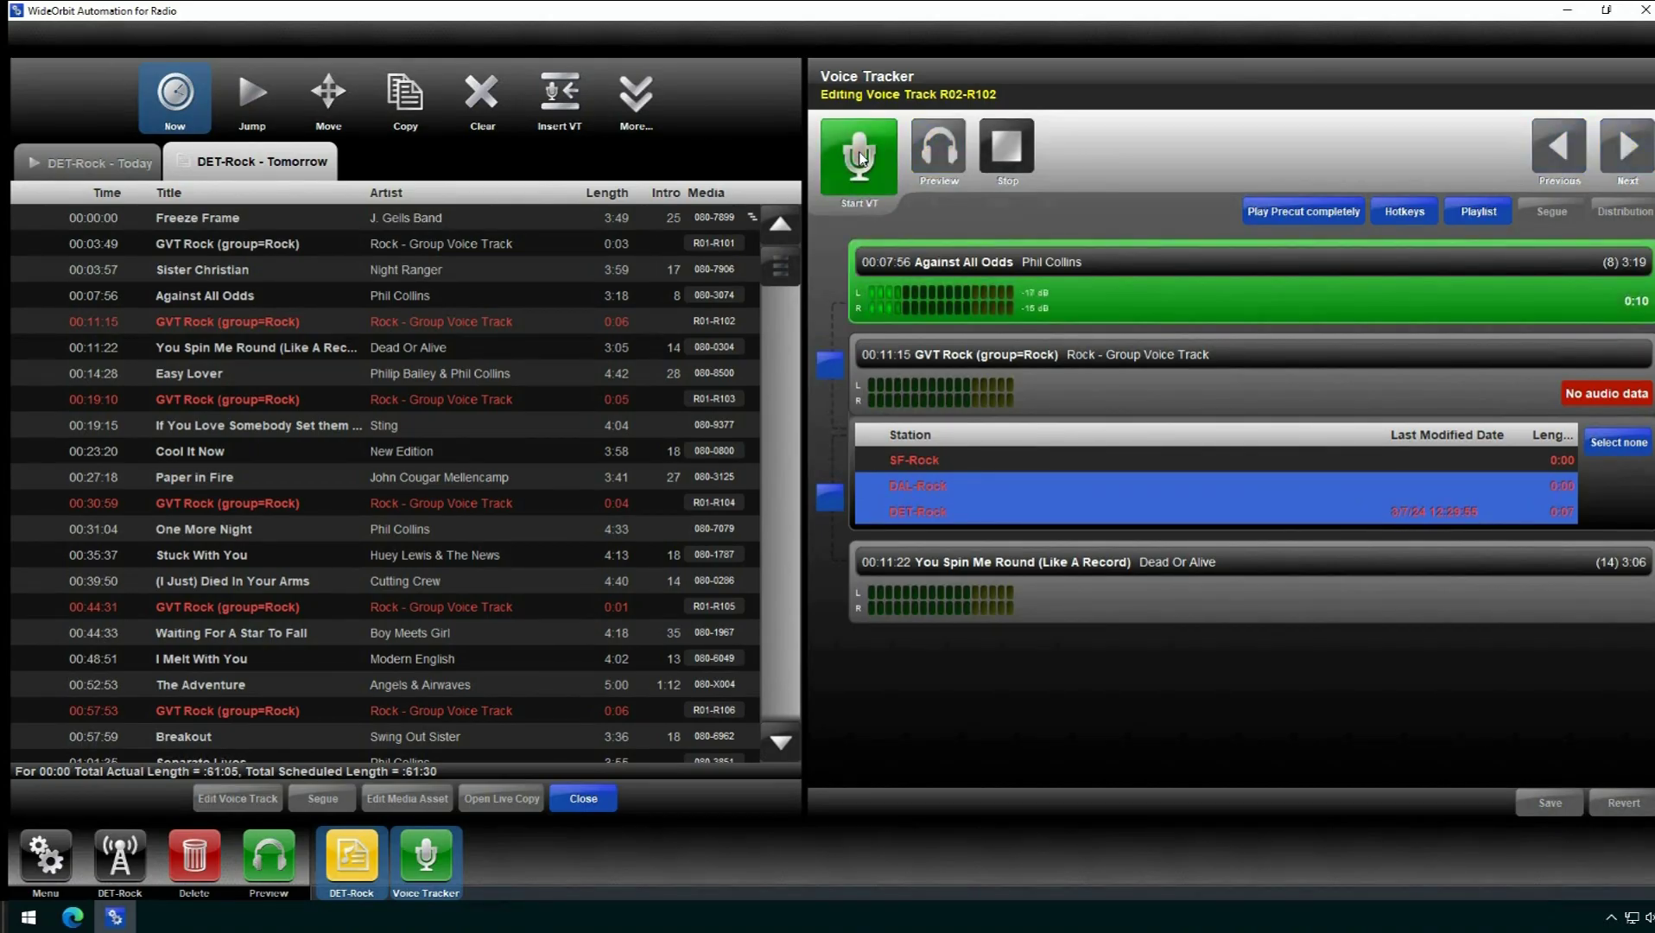
click(860, 156)
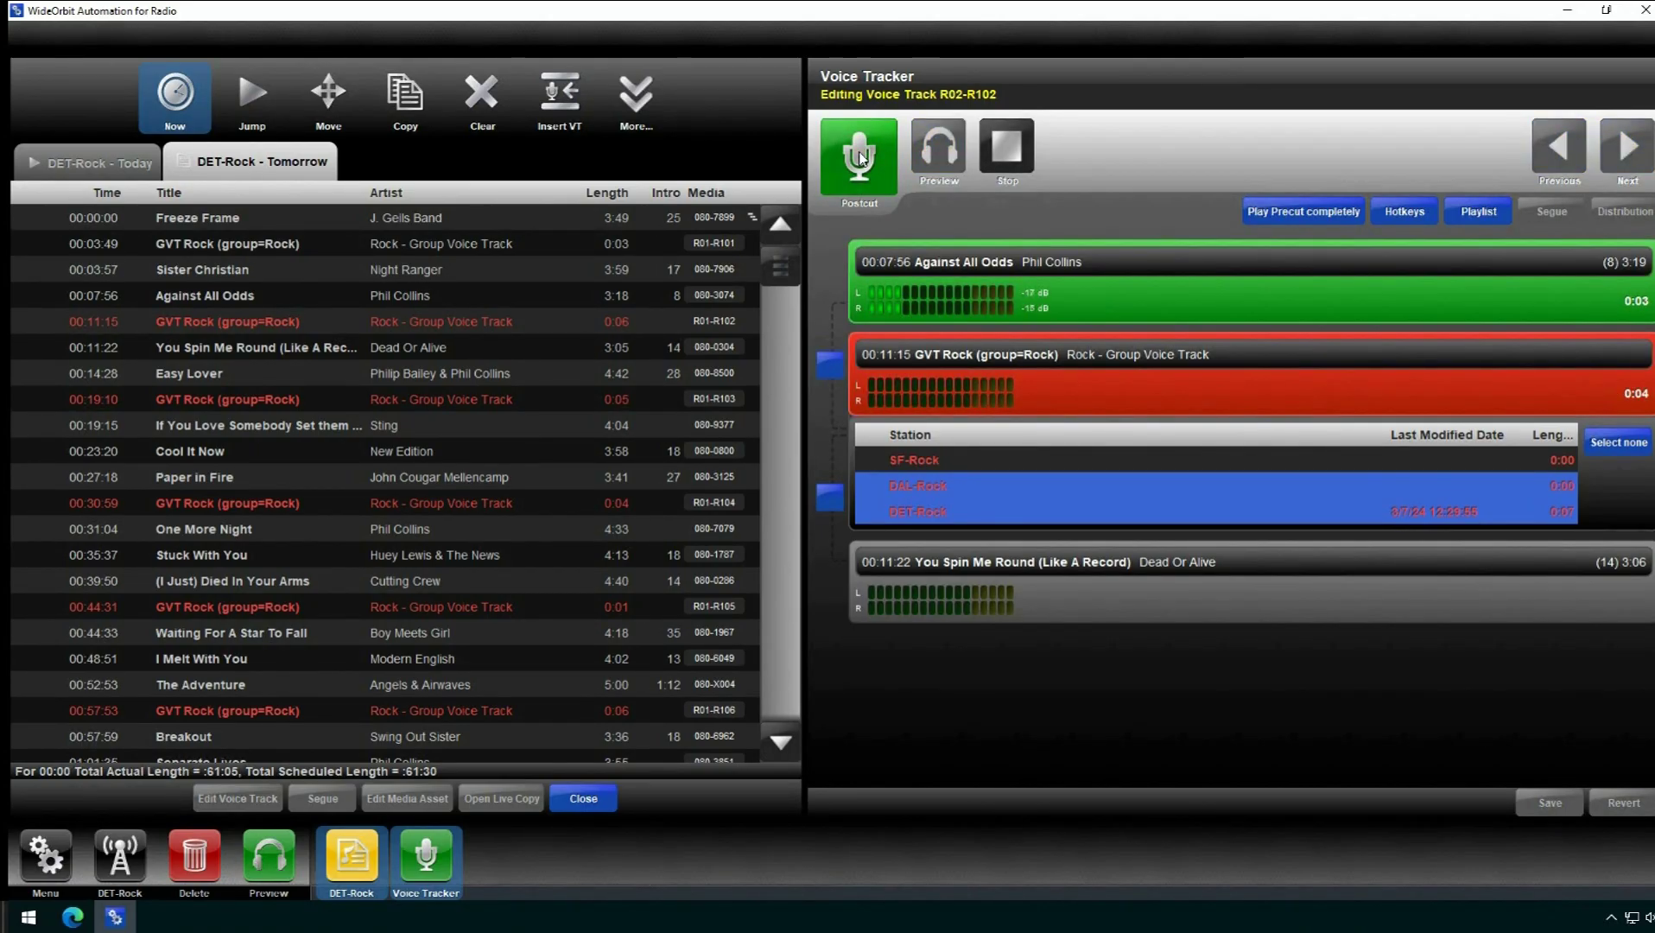
click(861, 157)
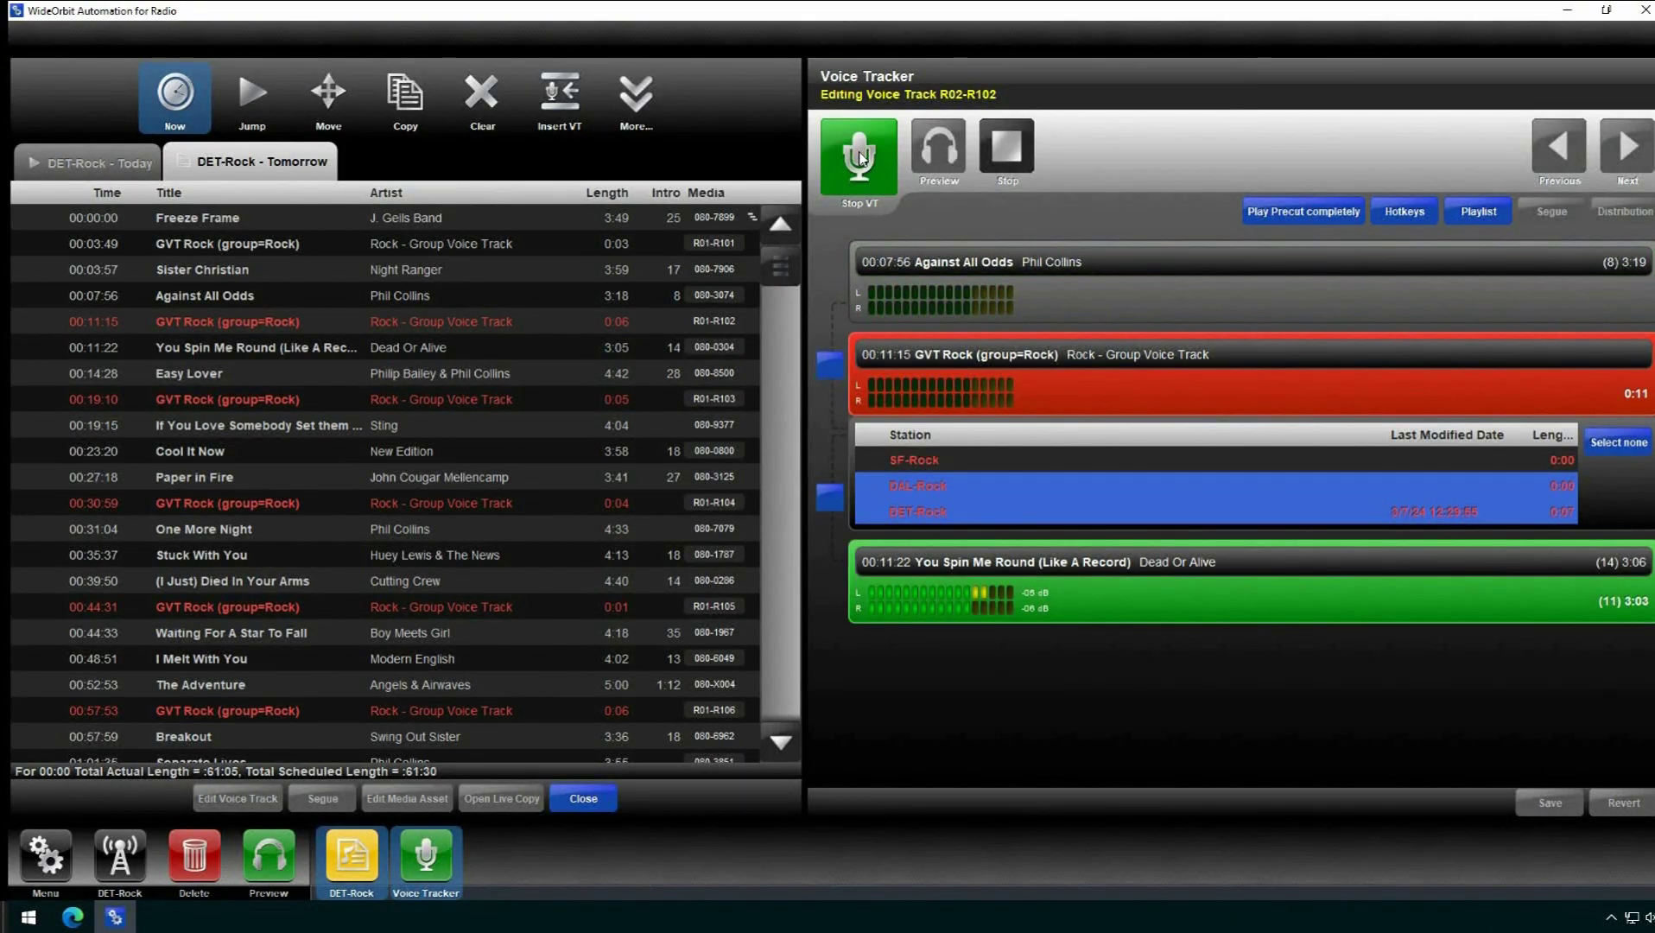
click(860, 156)
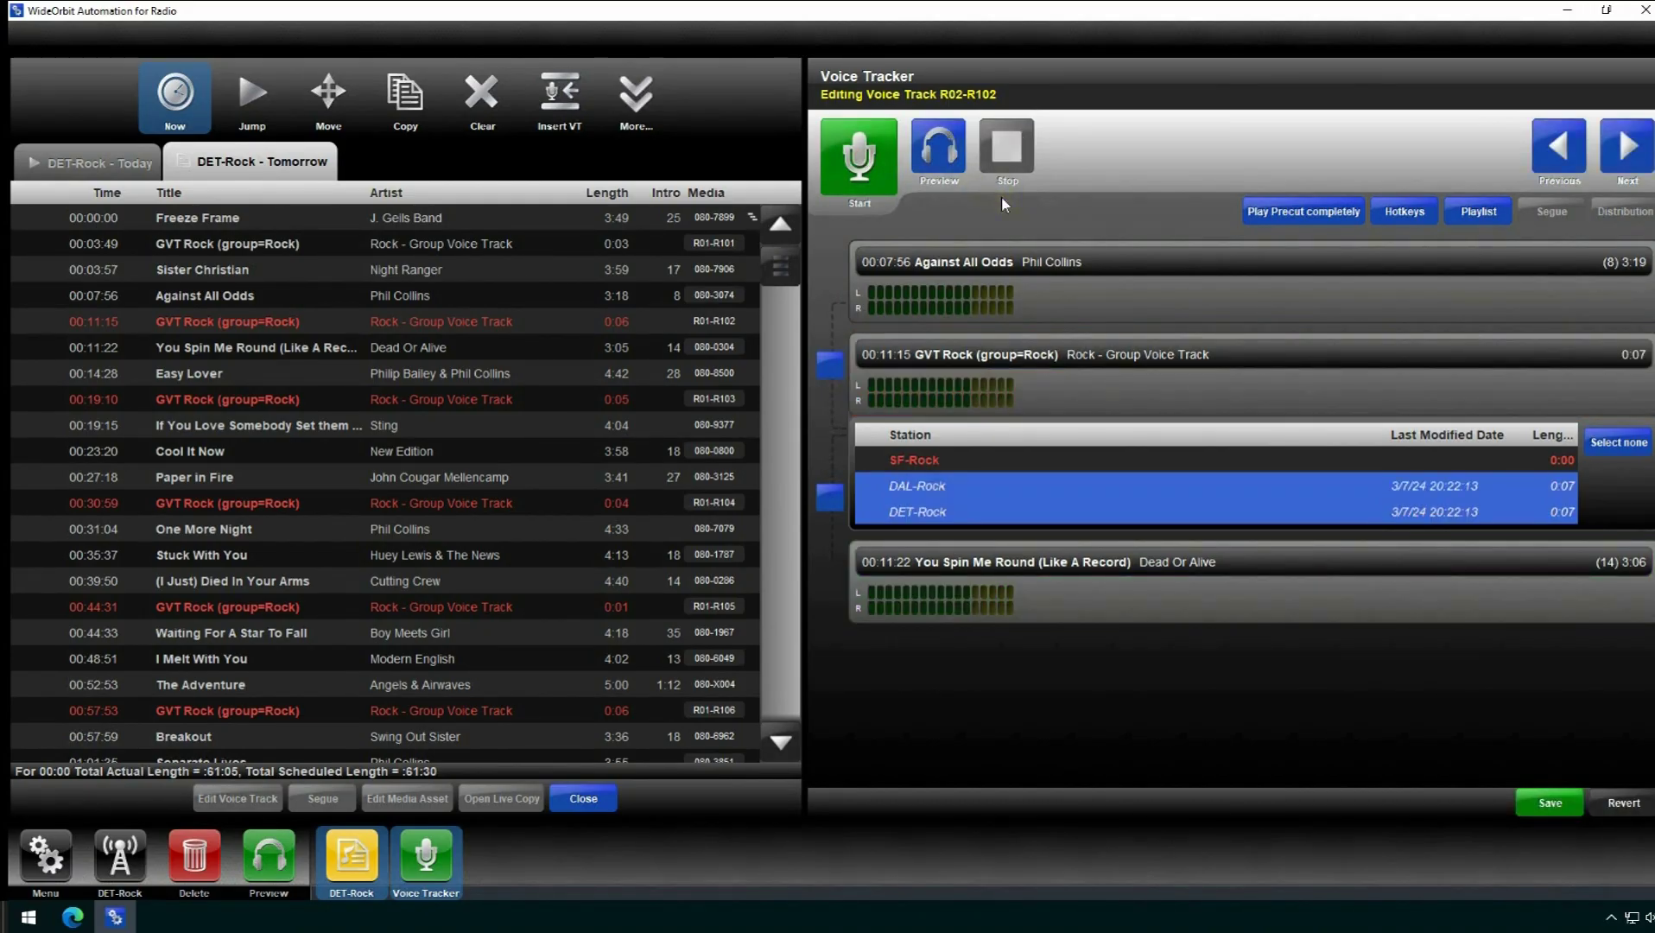
- Select only SF-Rock and record its own 0:04 version of the 00:11:15 voice track
click(950, 460)
click(864, 158)
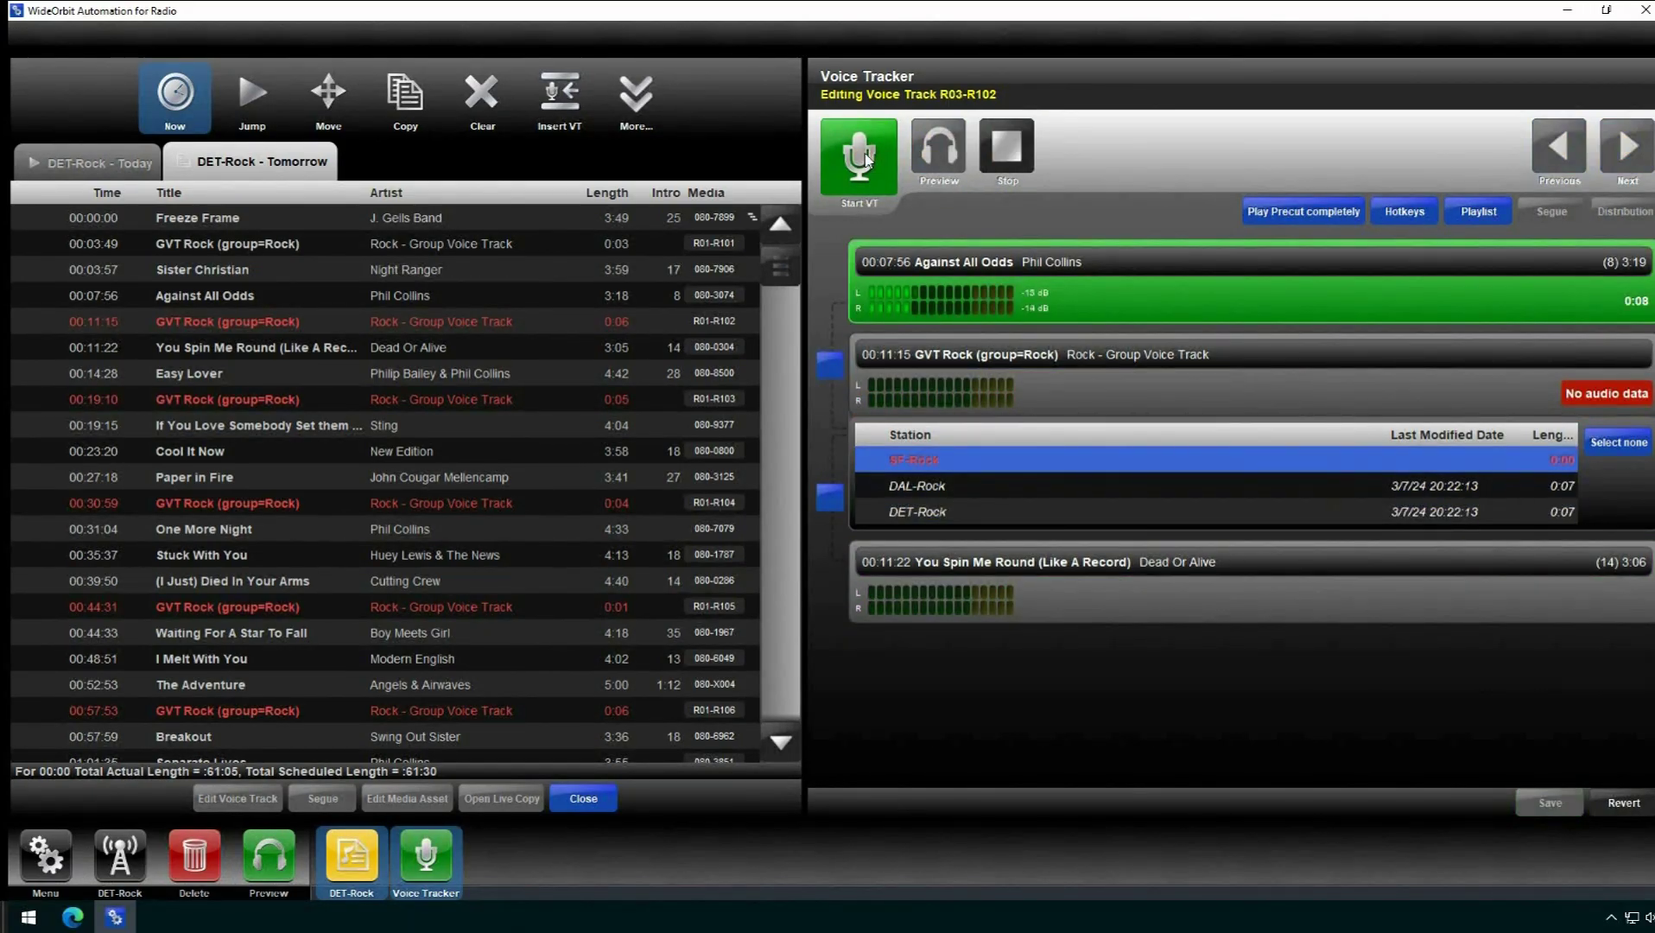
click(867, 160)
click(867, 159)
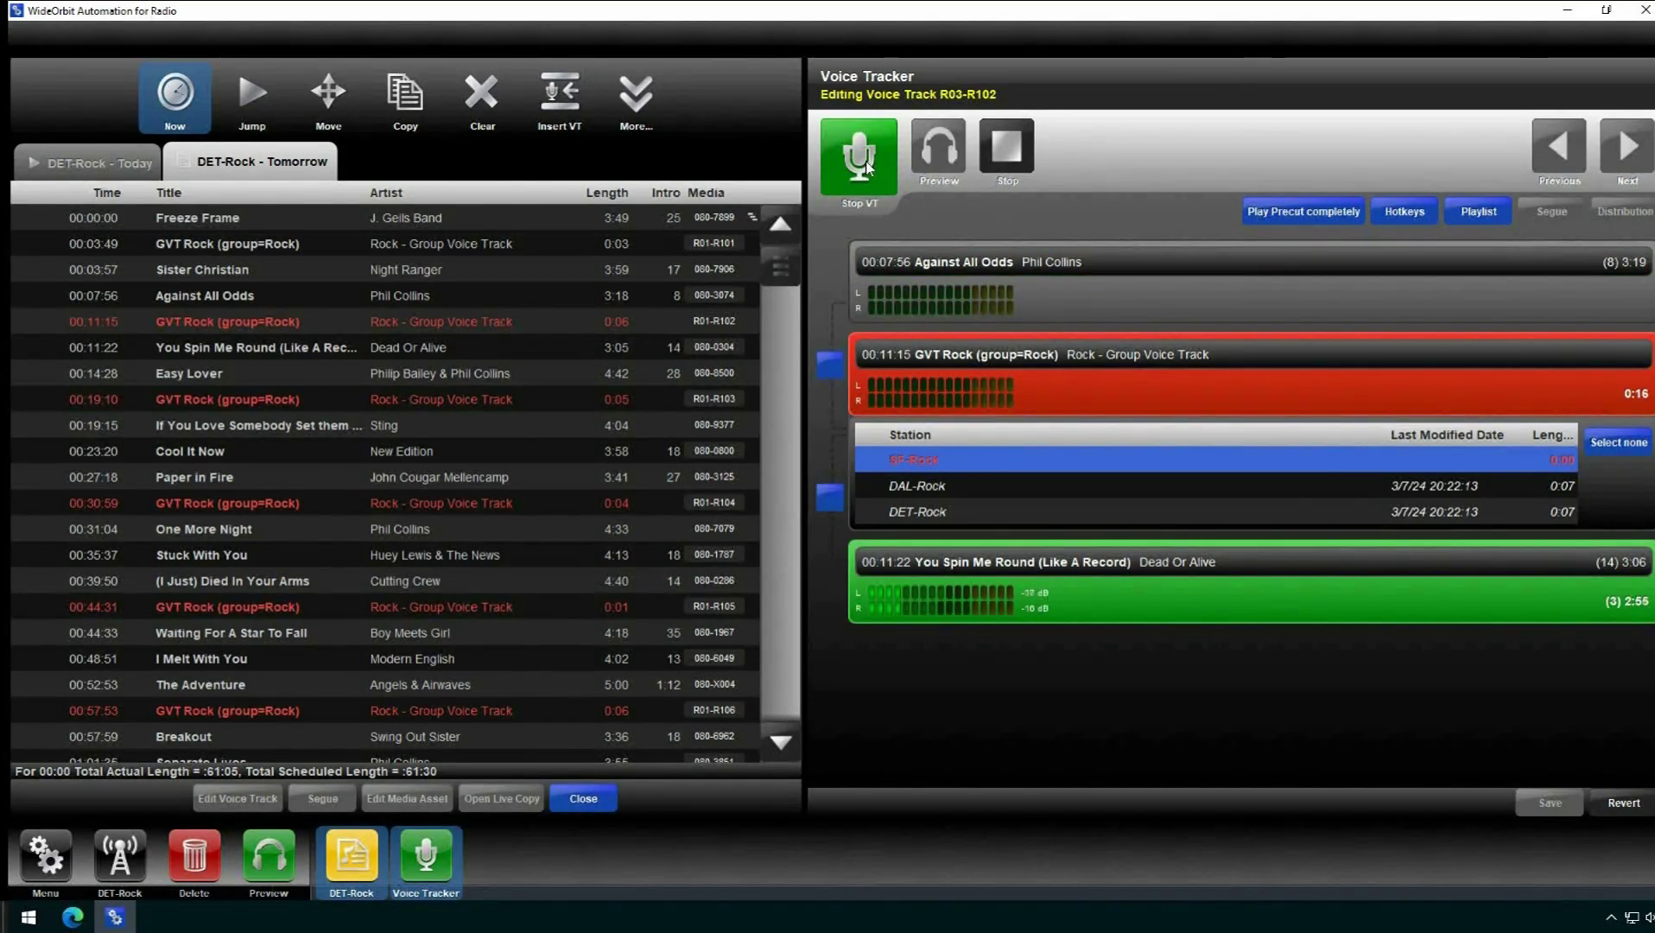
click(868, 164)
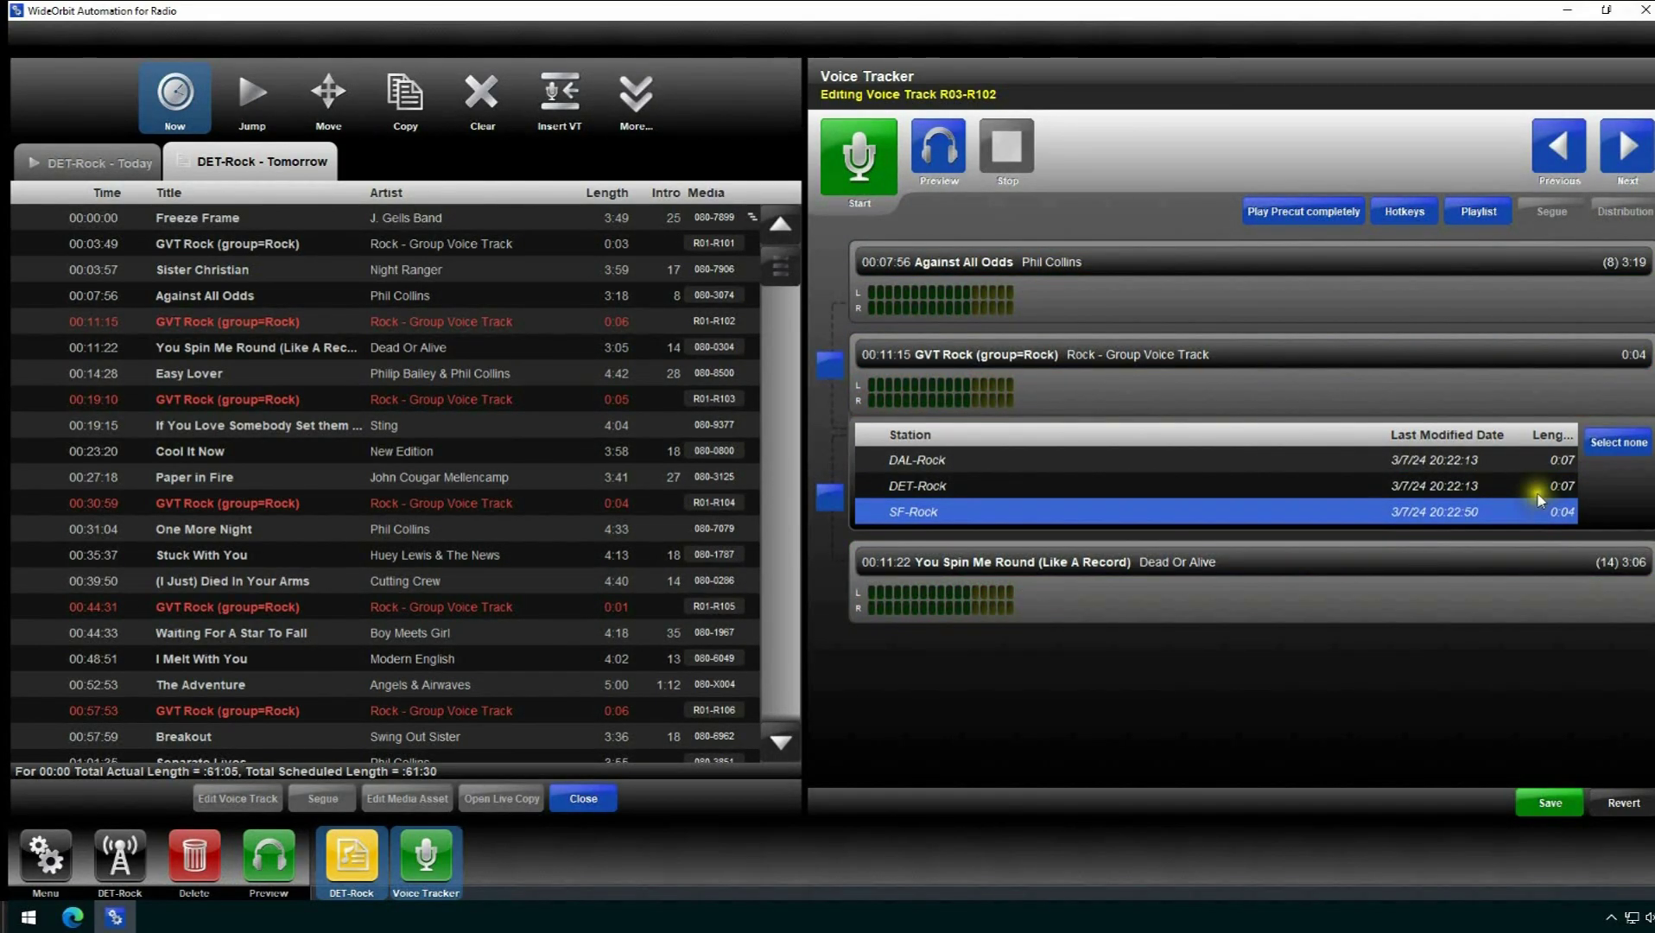